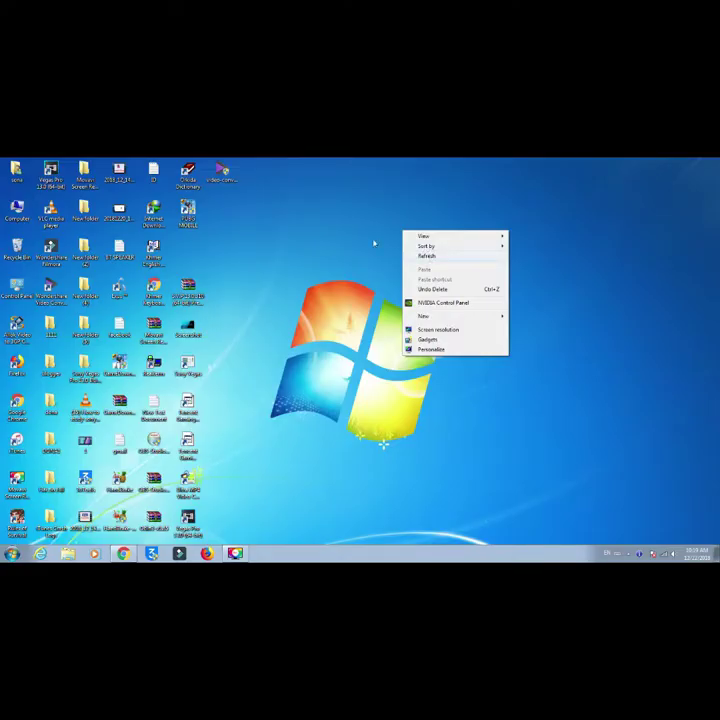
Refresh the desktop repeatedly from its right-click menu
right_click(326, 196)
right_click(294, 186)
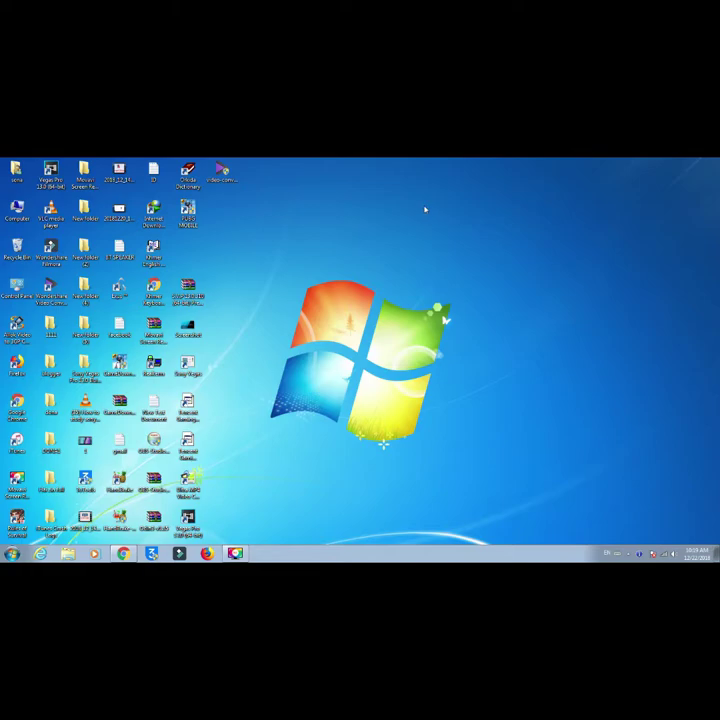
right_click(392, 209)
left_click(410, 234)
right_click(310, 202)
left_click(334, 220)
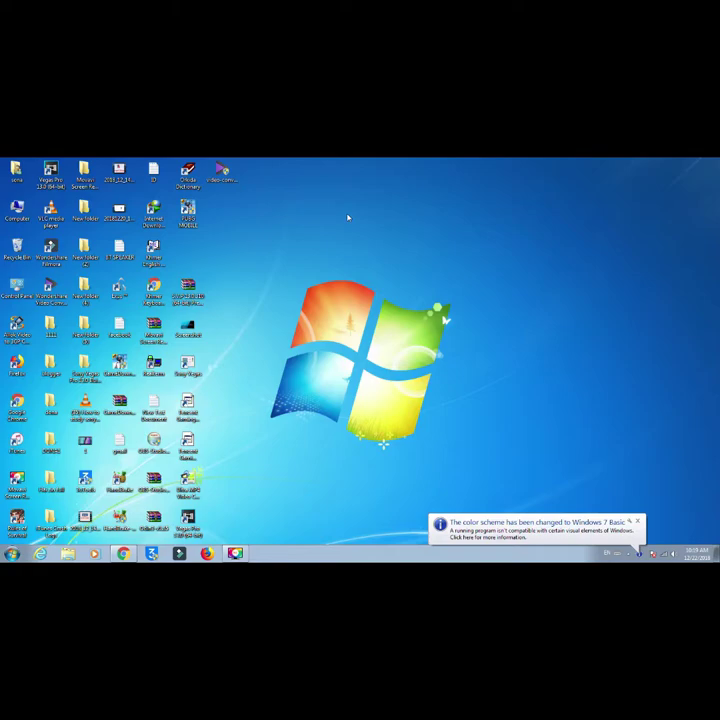
right_click(368, 233)
left_click(374, 257)
right_click(352, 218)
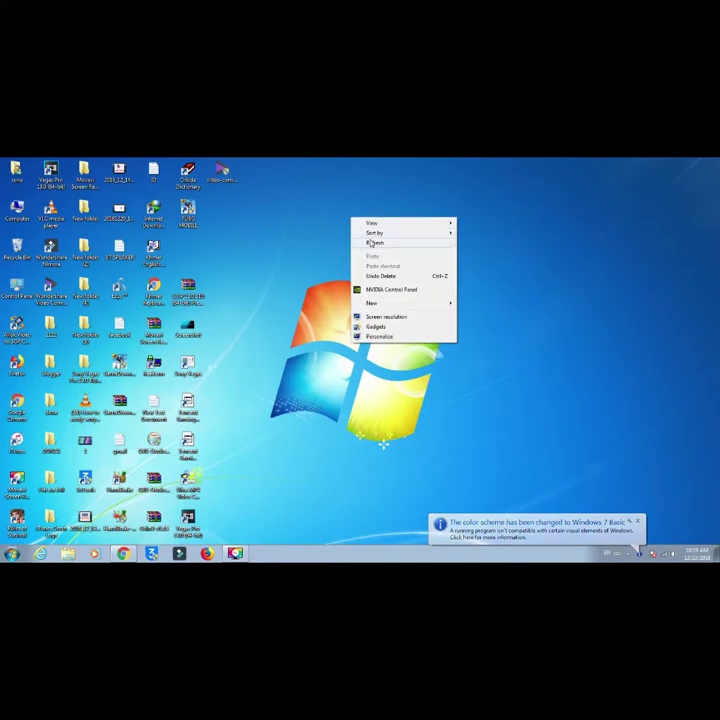
left_click(371, 243)
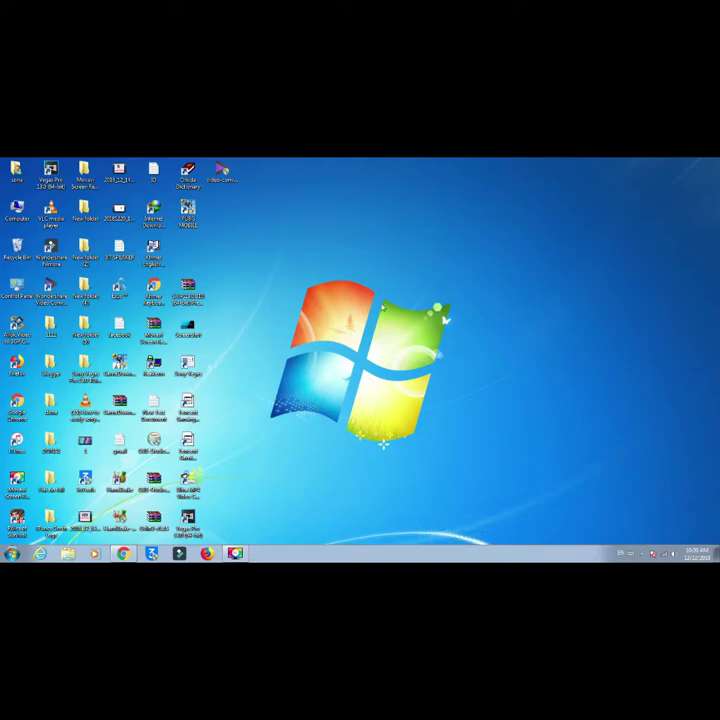
right_click(367, 250)
left_click(372, 276)
Open the New Text Document note on the desktop
double_click(152, 405)
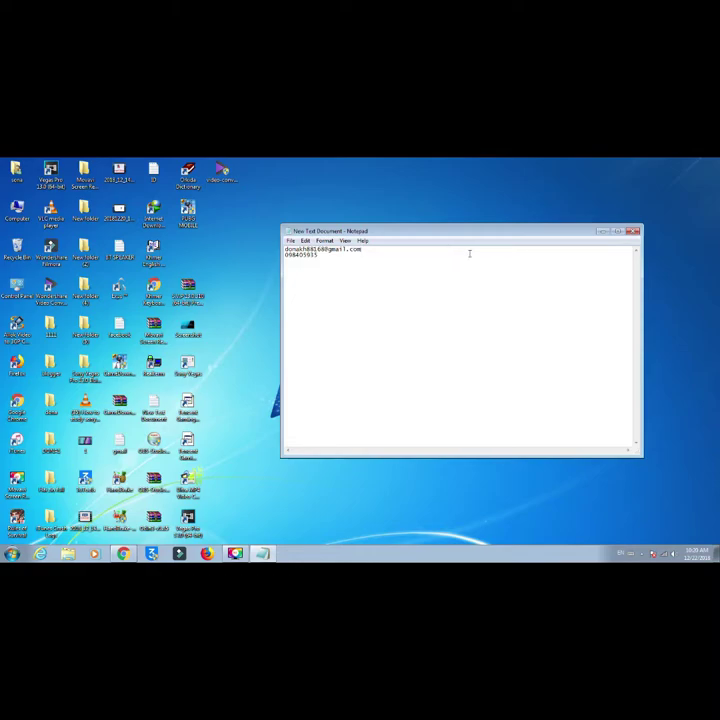
right_click(375, 177)
right_click(333, 164)
right_click(281, 161)
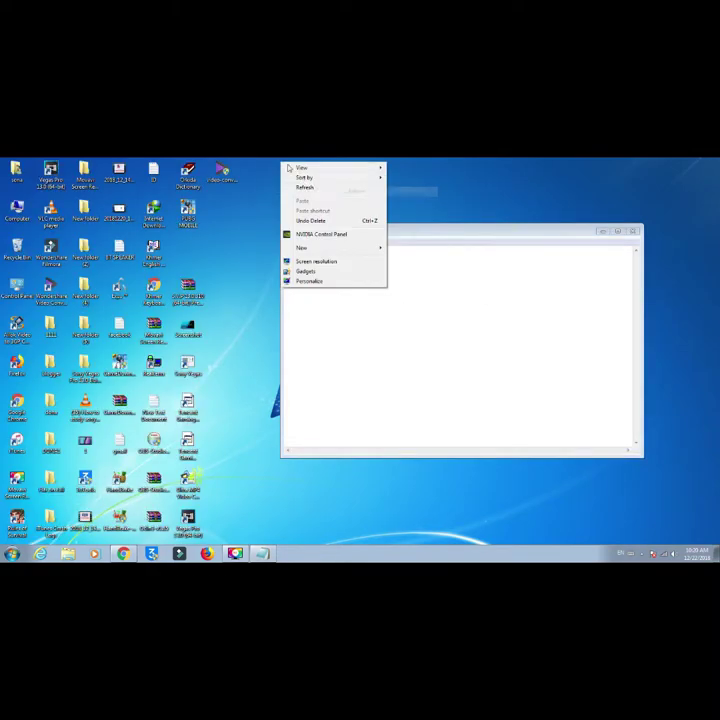
left_click(317, 188)
Copy the Gmail address from the note's first line and maximize the Chrome window
double_click(385, 254)
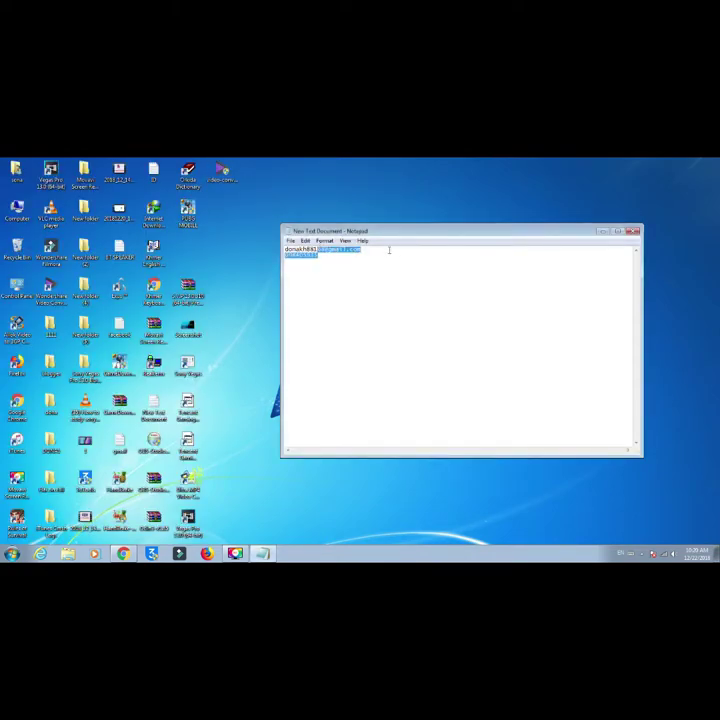
left_click(382, 253)
left_click_drag(371, 249, 285, 250)
right_click(317, 254)
left_click(368, 286)
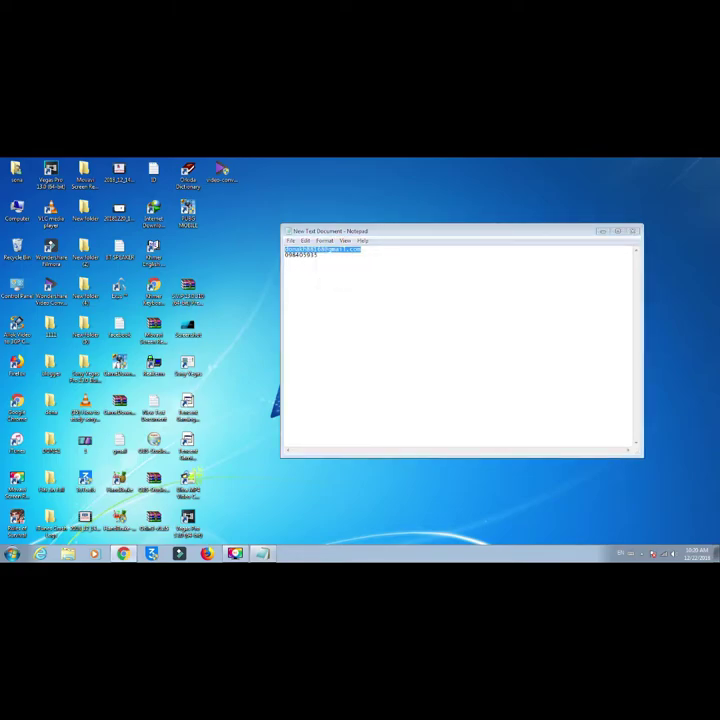
left_click_drag(606, 300, 521, 161)
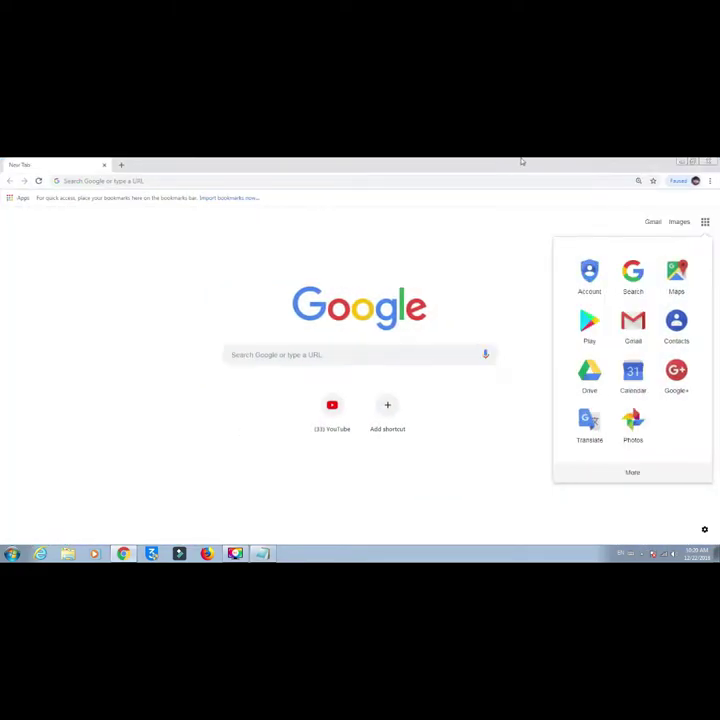
Open Gmail, choose Use another account, and paste in the copied address
left_click(636, 330)
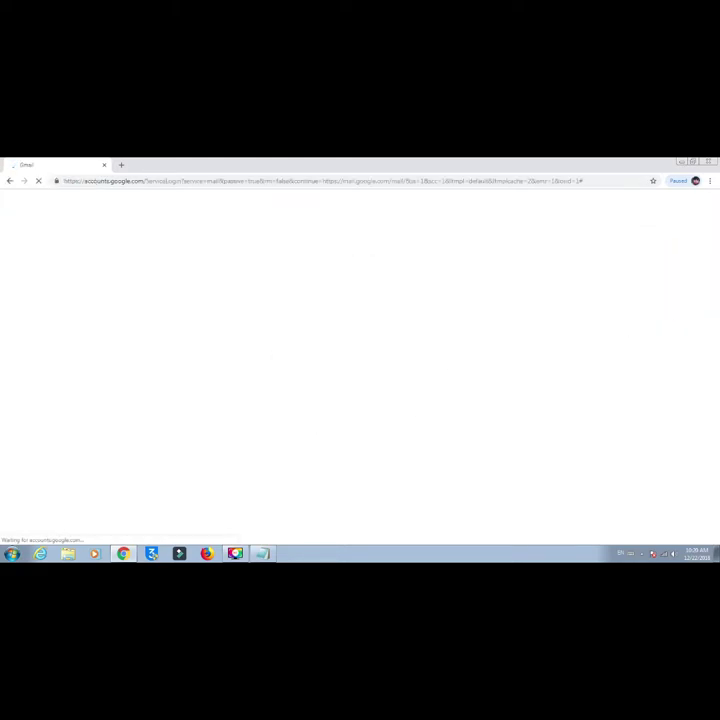
scroll(418, 349, "down", 1)
scroll(427, 341, "down", 3)
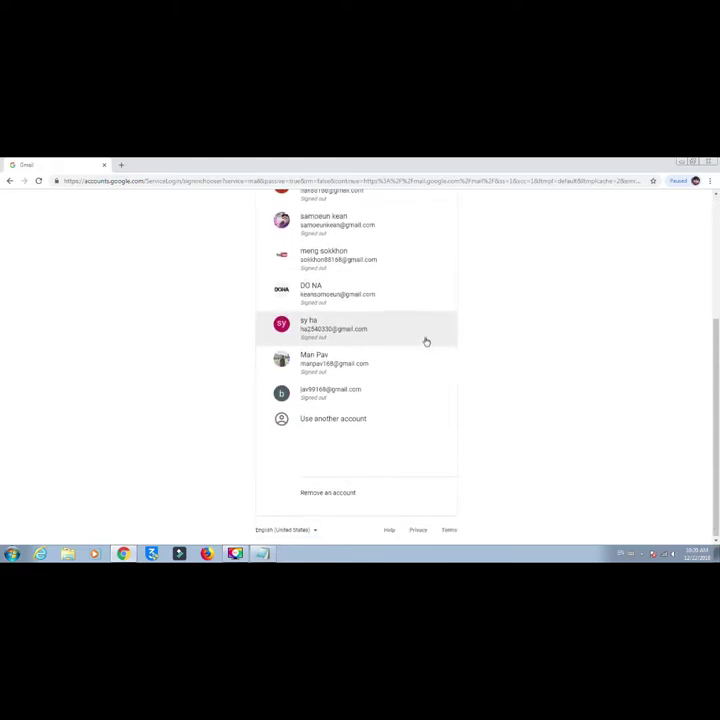
left_click(331, 420)
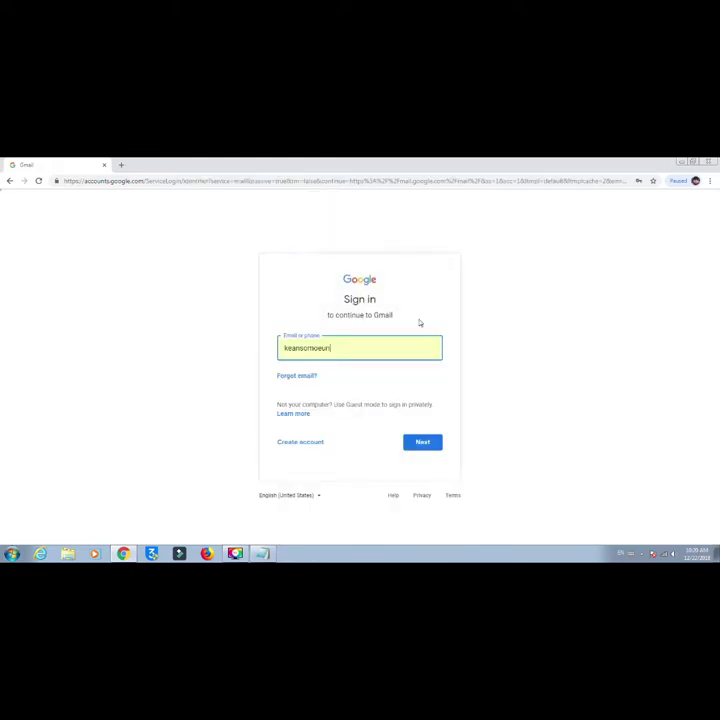
left_click(349, 344)
double_click(293, 349)
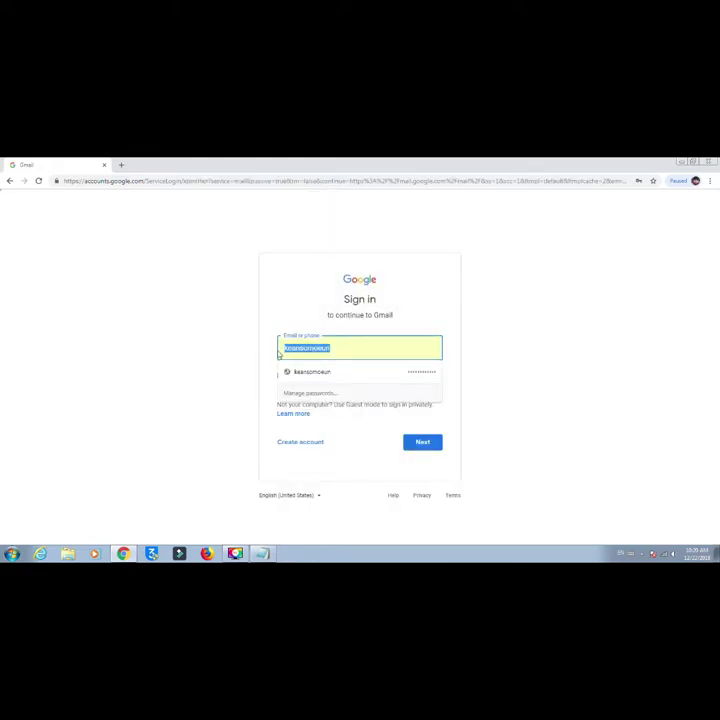
right_click(289, 348)
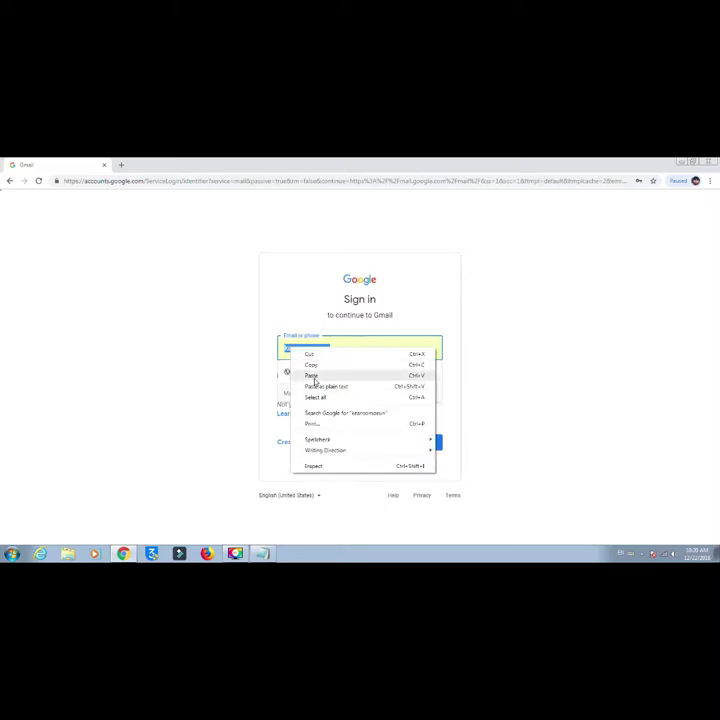
left_click(313, 376)
left_click(386, 342)
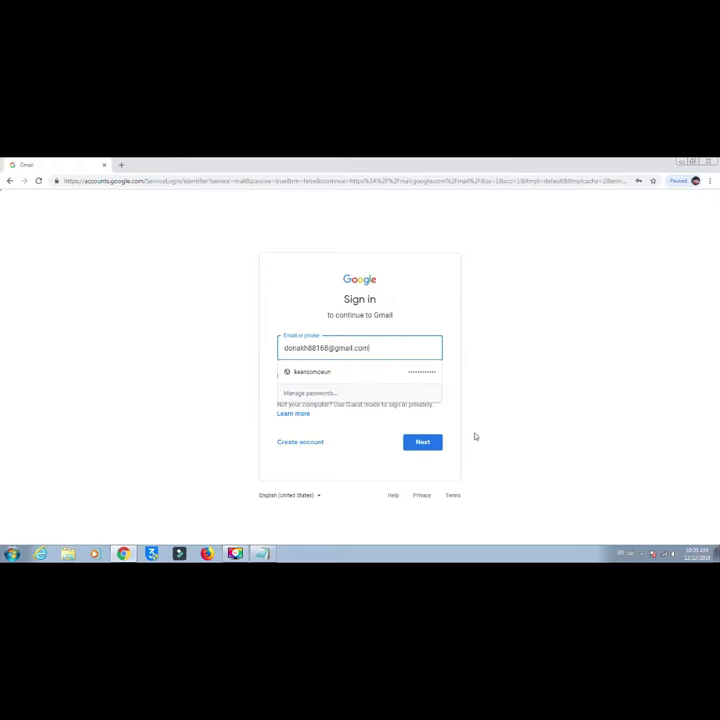
left_click(419, 446)
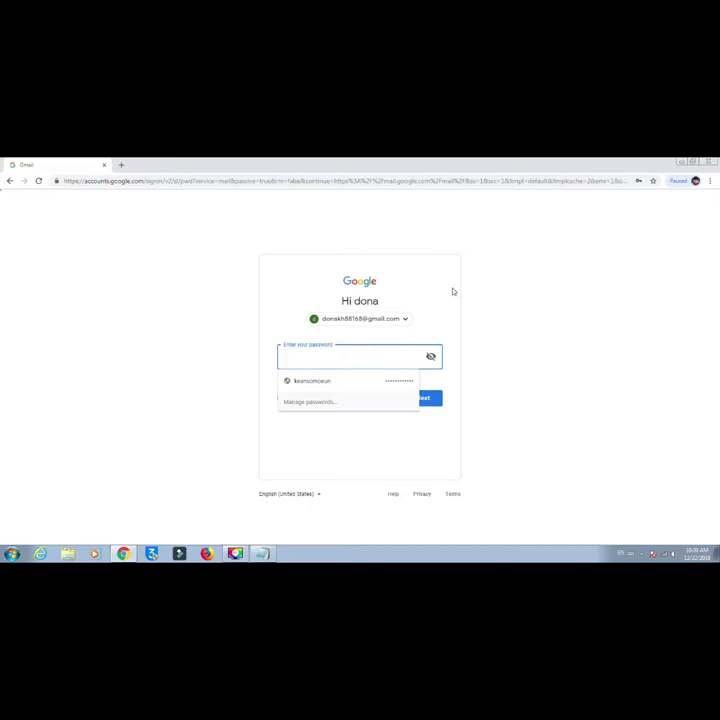
Enter the account password to sign in and finish the recovery prompt with DONE
type("d")
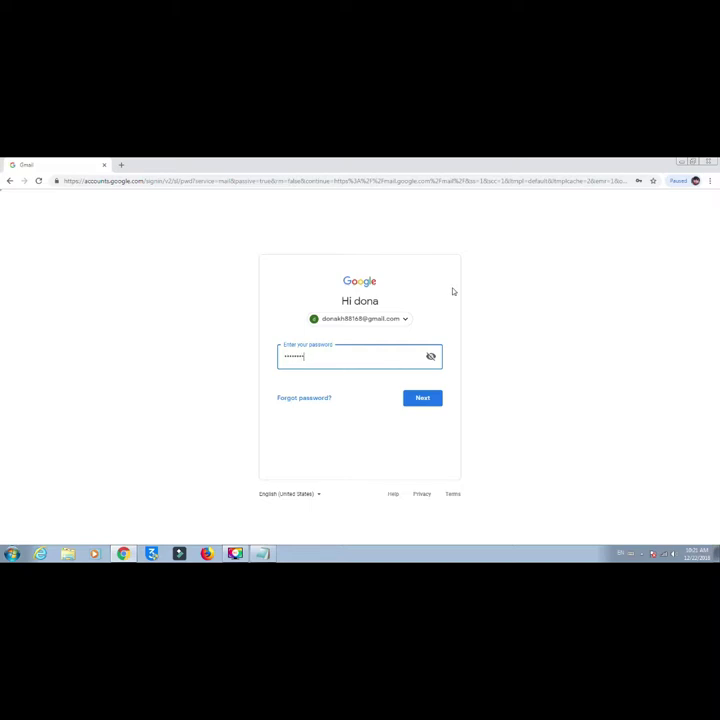
key("Return")
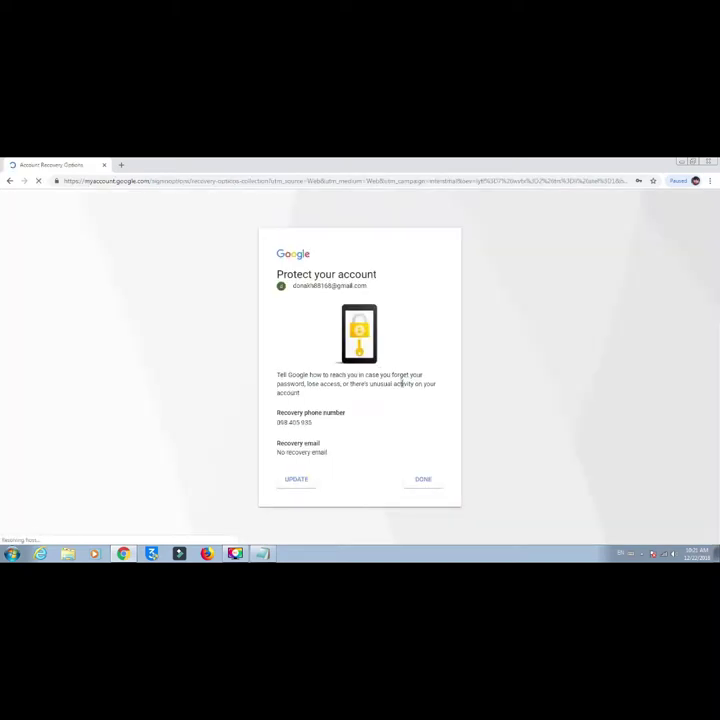
left_click(422, 482)
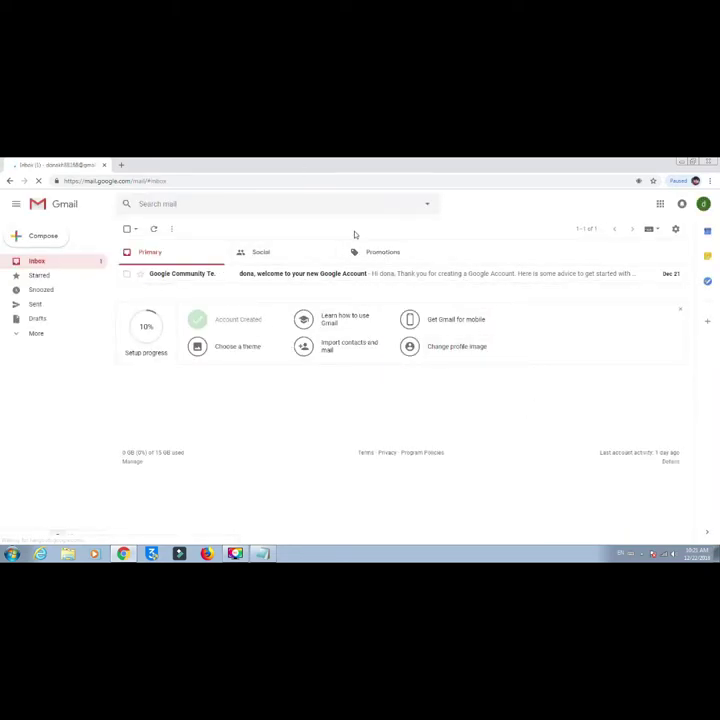
left_click(121, 165)
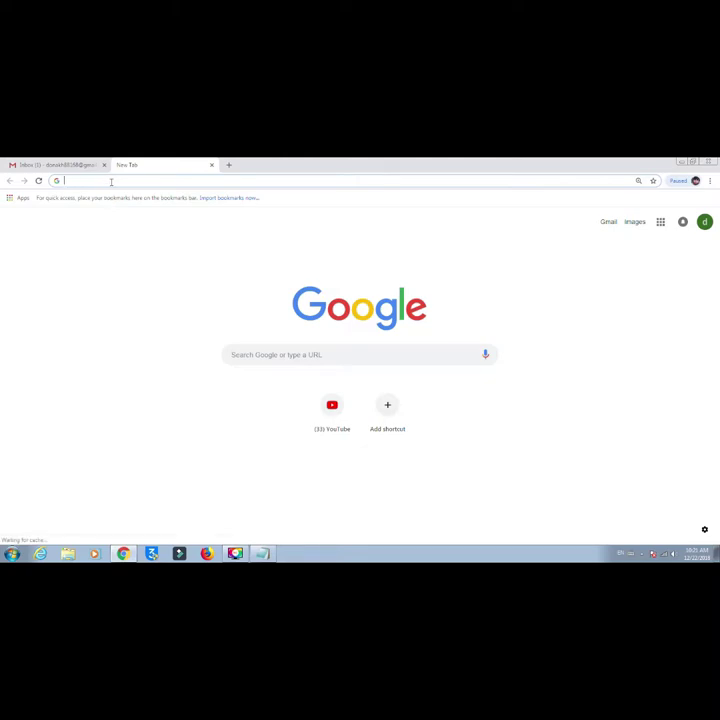
type("ww")
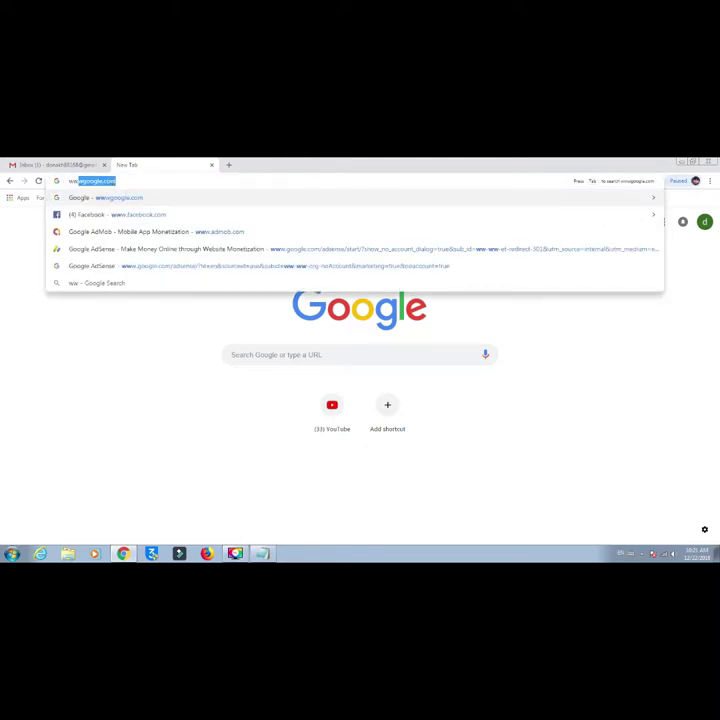
type("w.f")
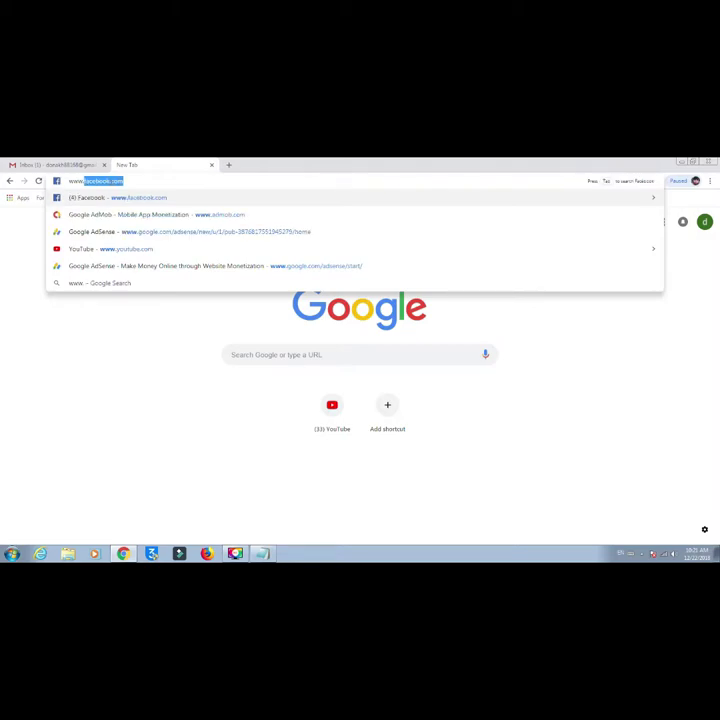
type("ac")
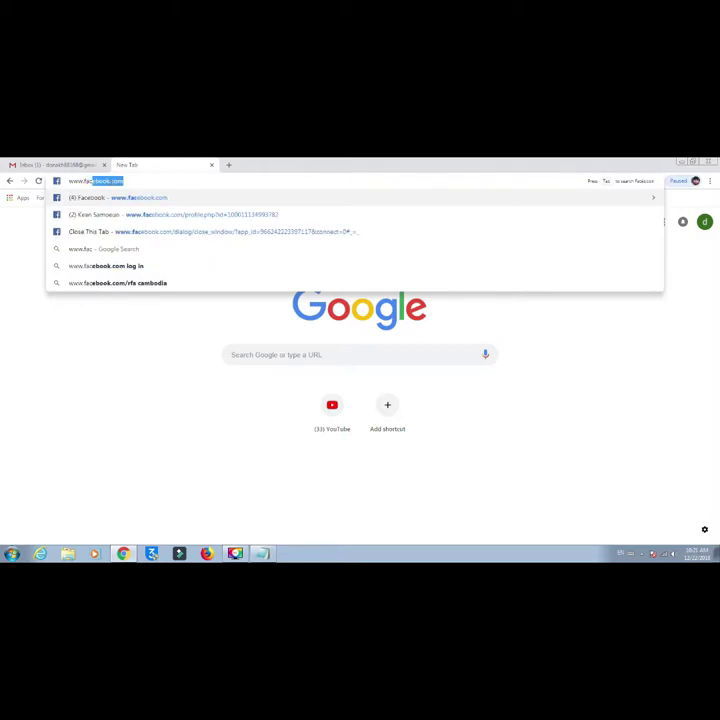
type("eboo")
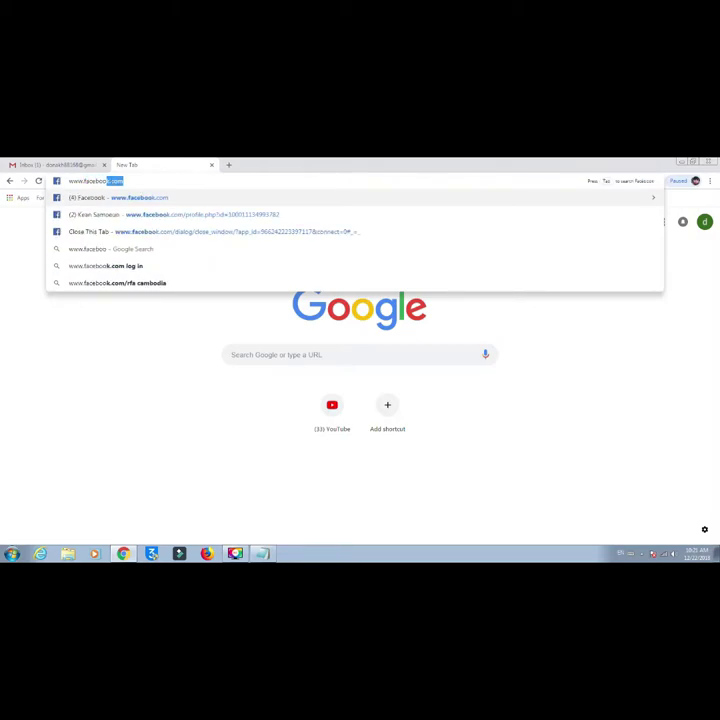
type("k.")
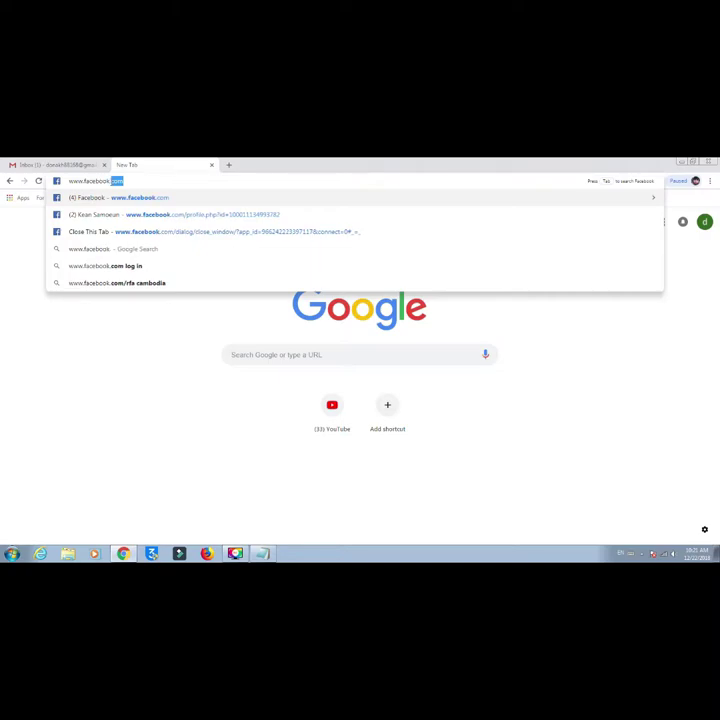
type("com")
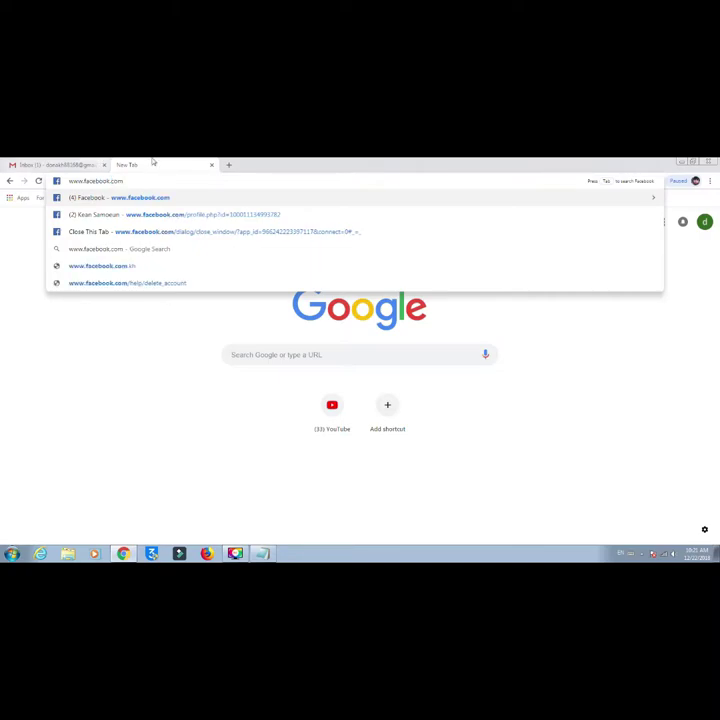
left_click(155, 199)
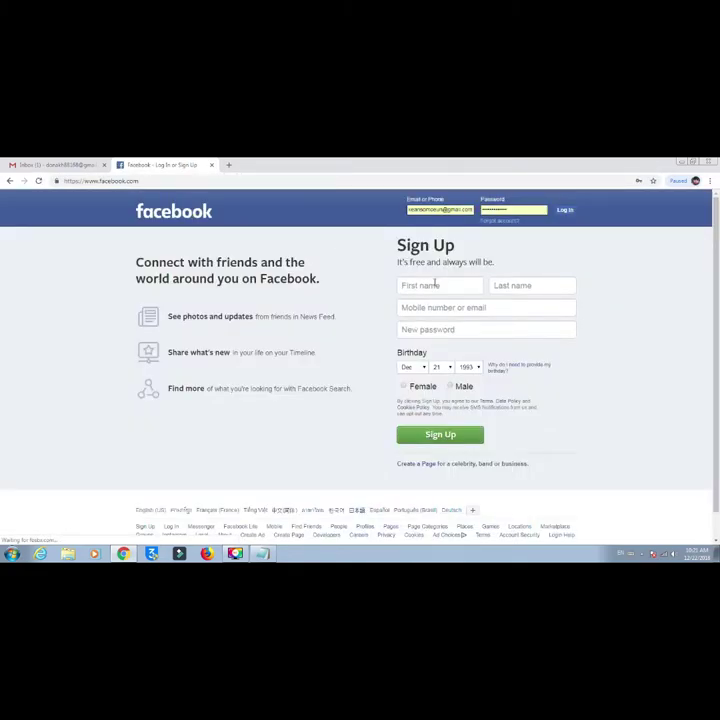
Enter a first name and surname, then paste the Gmail address into the Mobile/email field
left_click(434, 285)
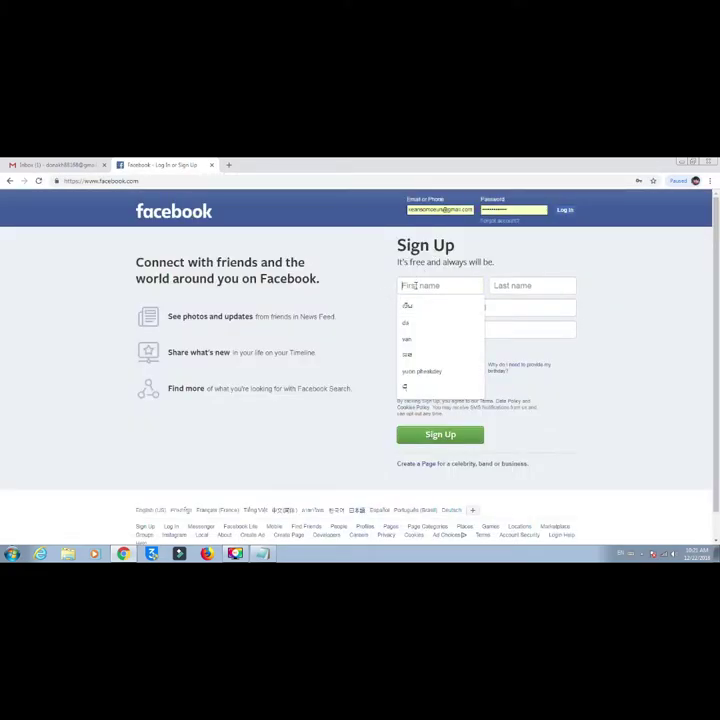
type("n")
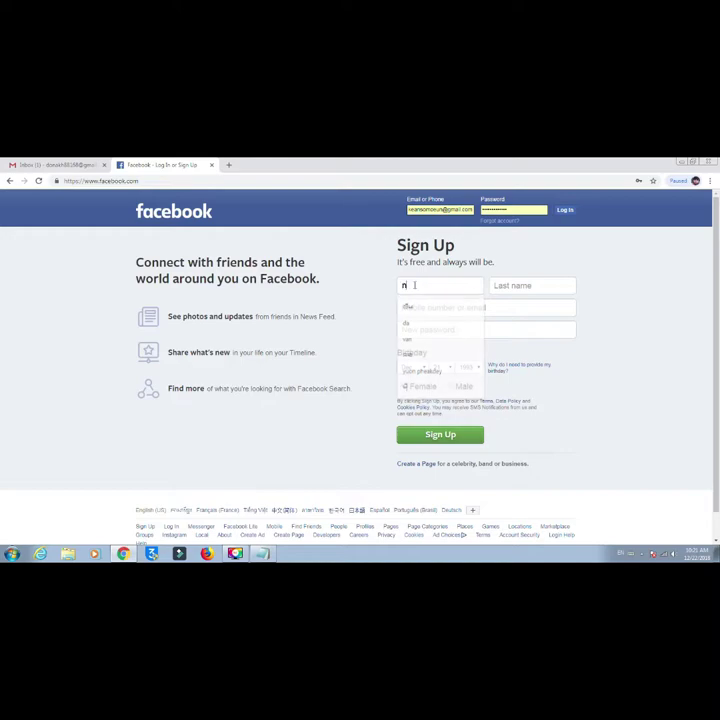
type("a")
key("BackSpace")
key("BackSpace")
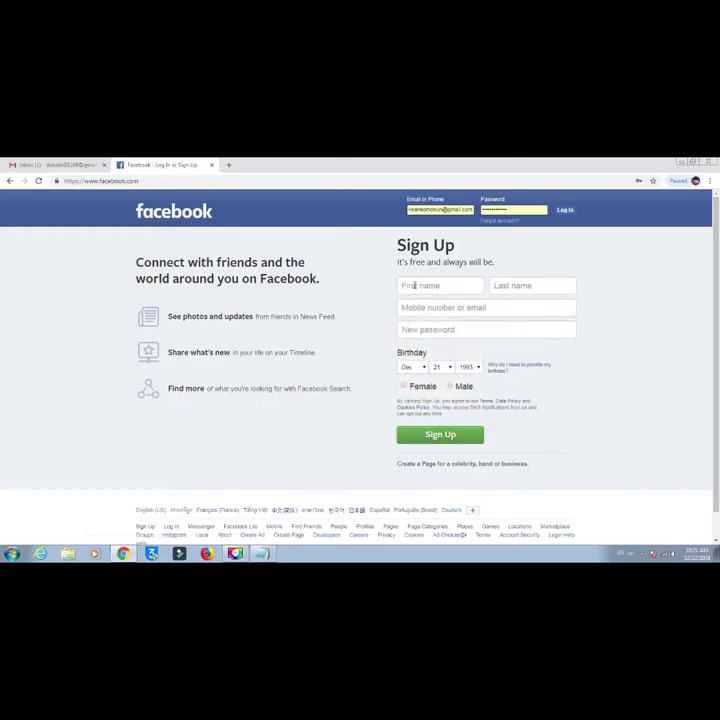
type("dona")
left_click(521, 285)
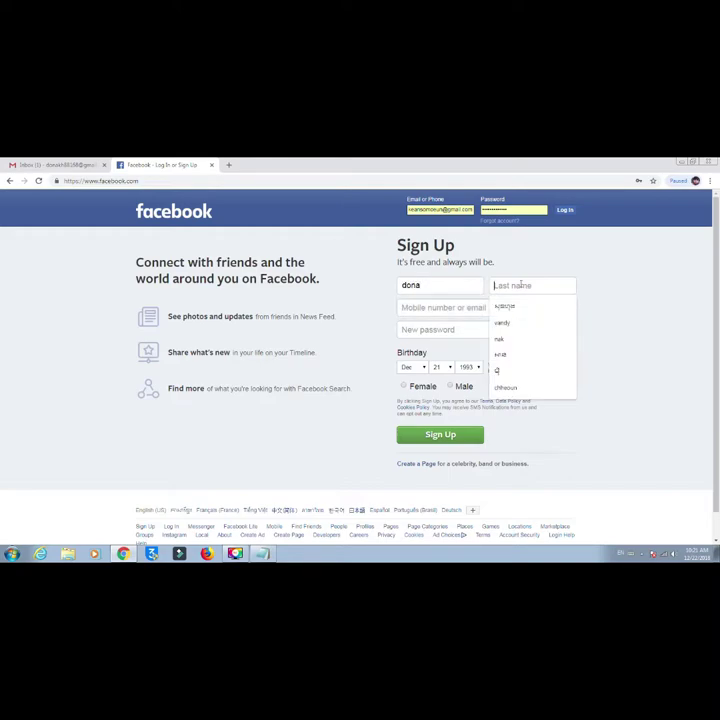
type("kh")
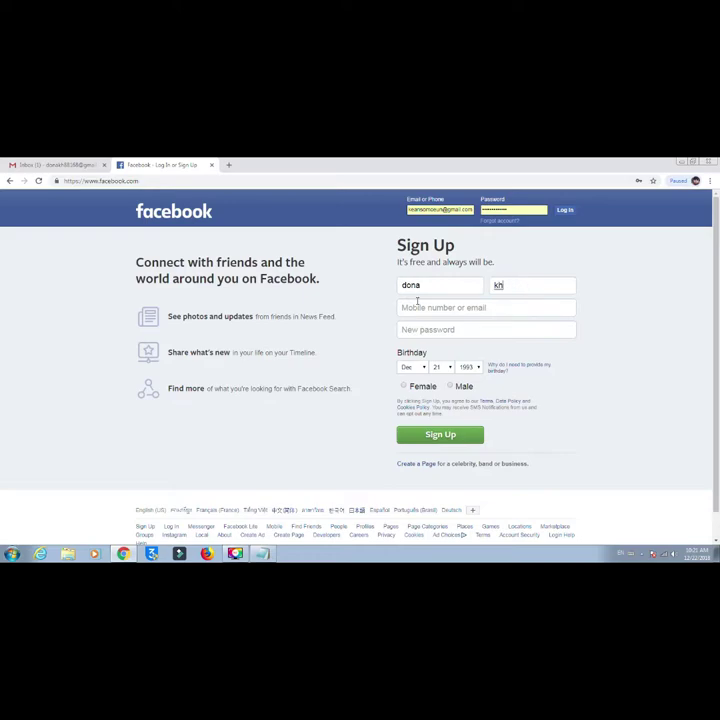
left_click(412, 304)
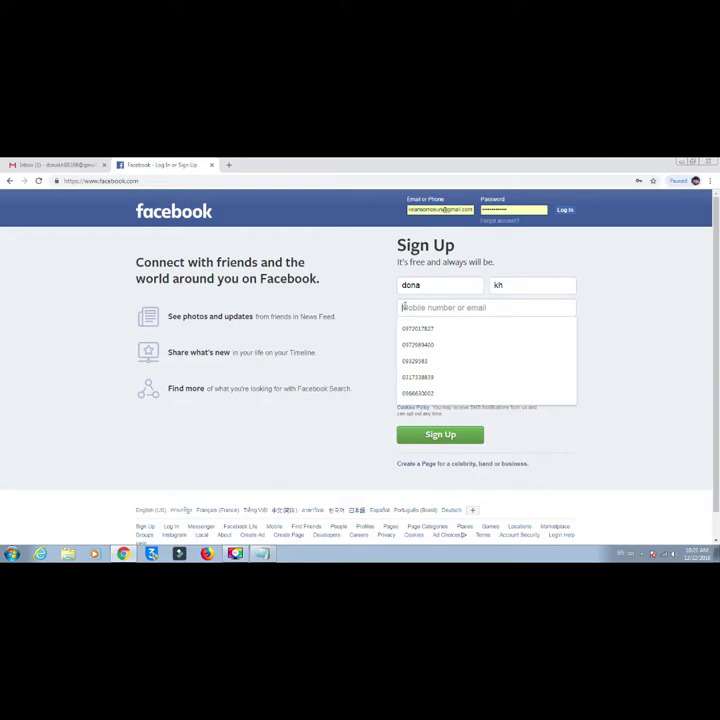
key("ctrl+v")
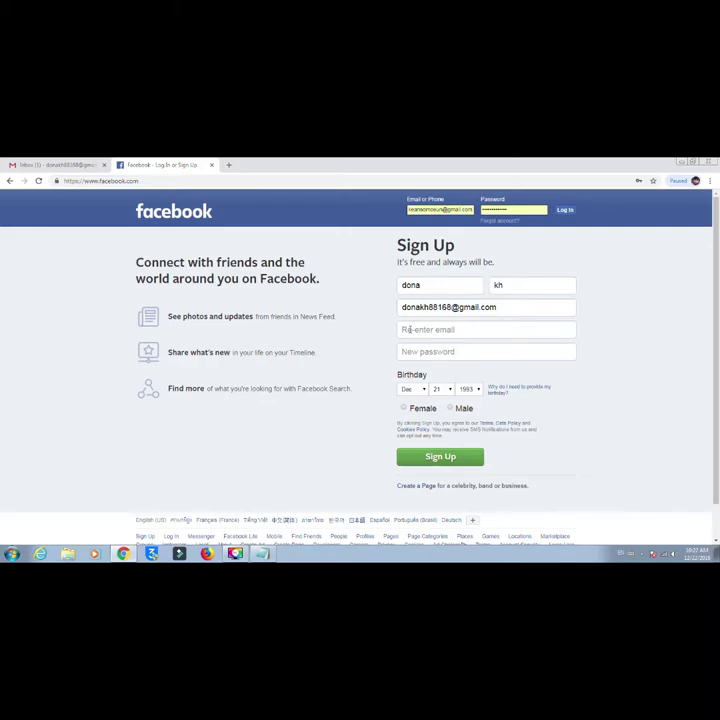
Fill Re-enter email with the copied matching Gmail address and type a password
left_click_drag(487, 329, 328, 329)
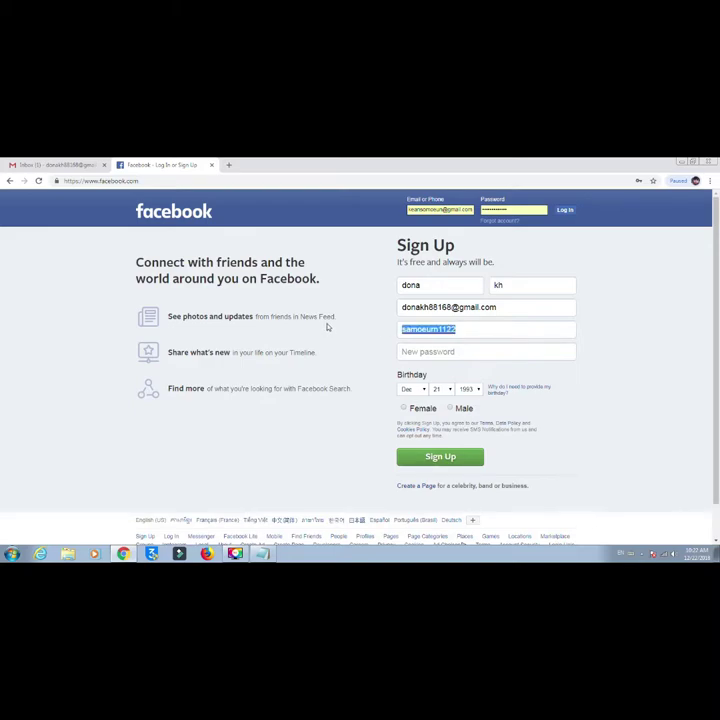
key("BackSpace")
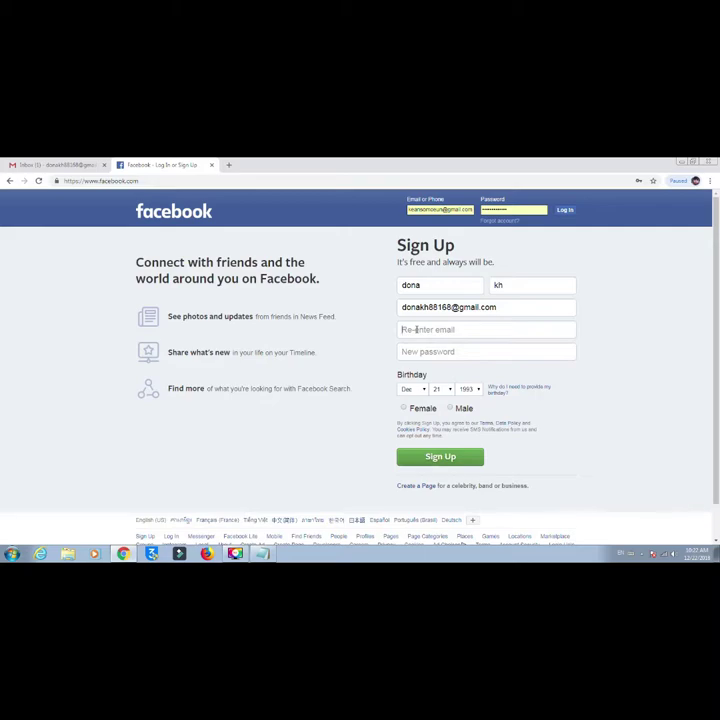
left_click_drag(508, 306, 390, 307)
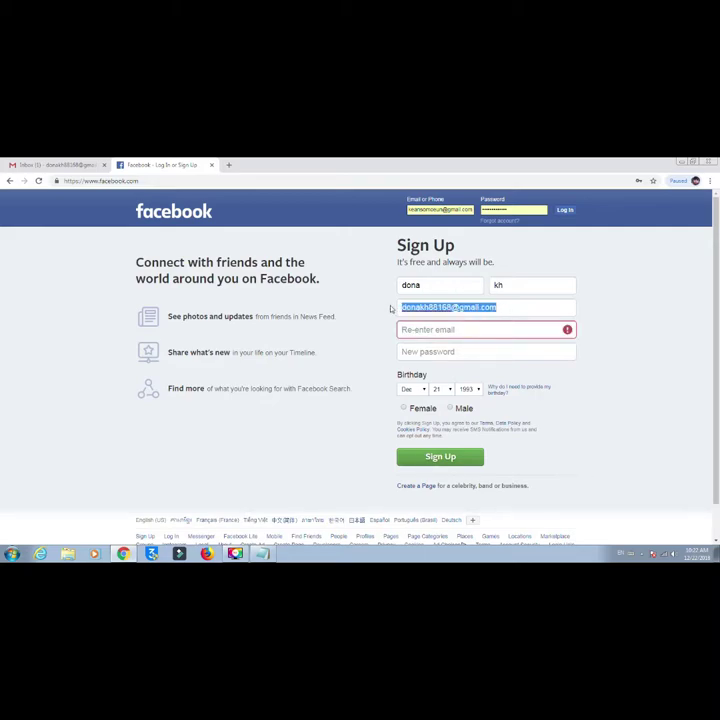
right_click(416, 309)
left_click(431, 323)
left_click(415, 329)
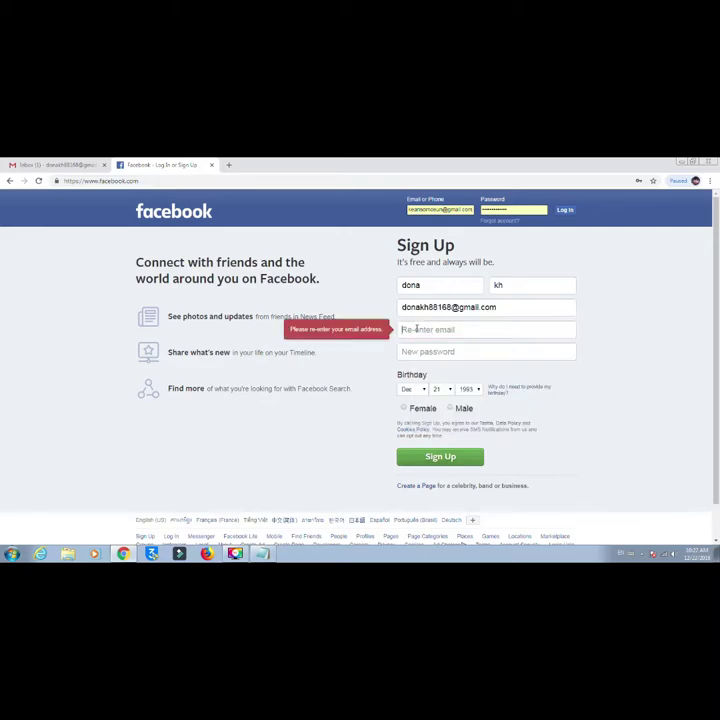
right_click(428, 329)
left_click(437, 383)
left_click(435, 352)
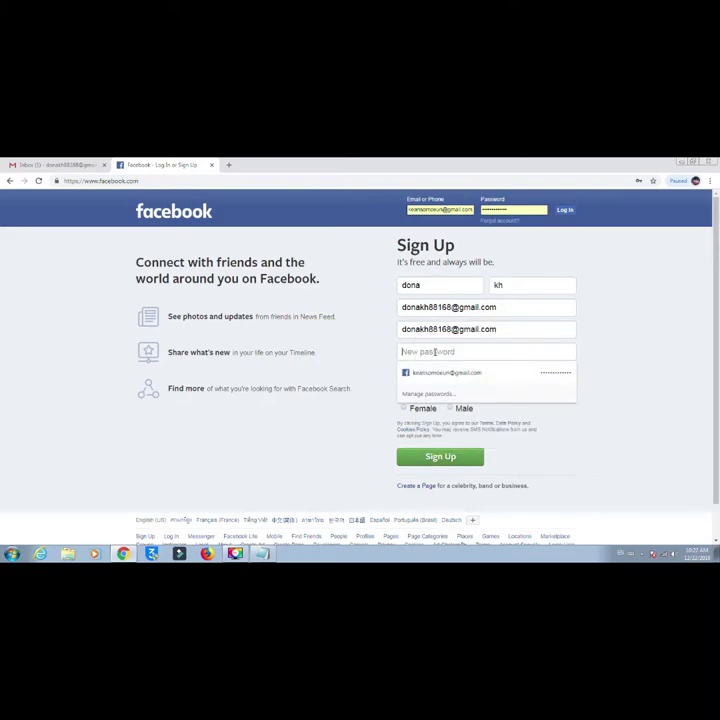
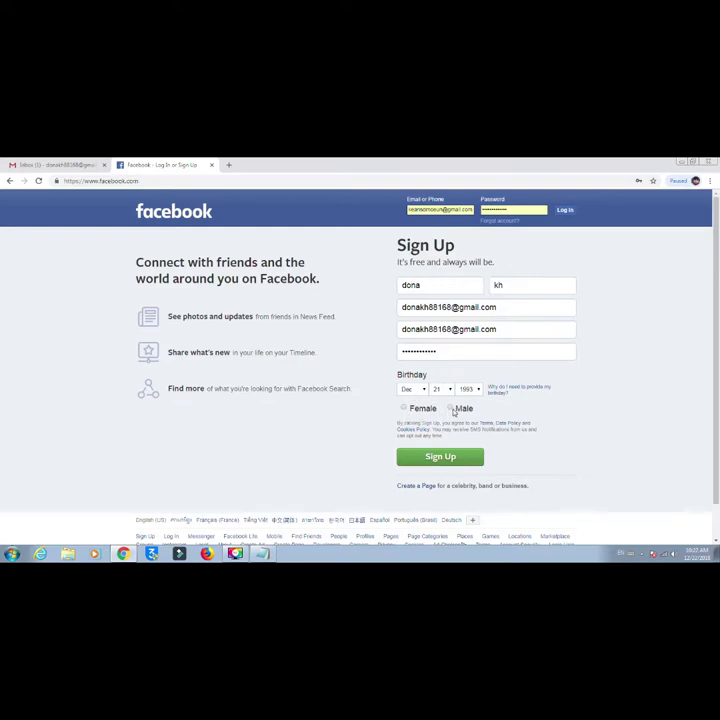
left_click(408, 389)
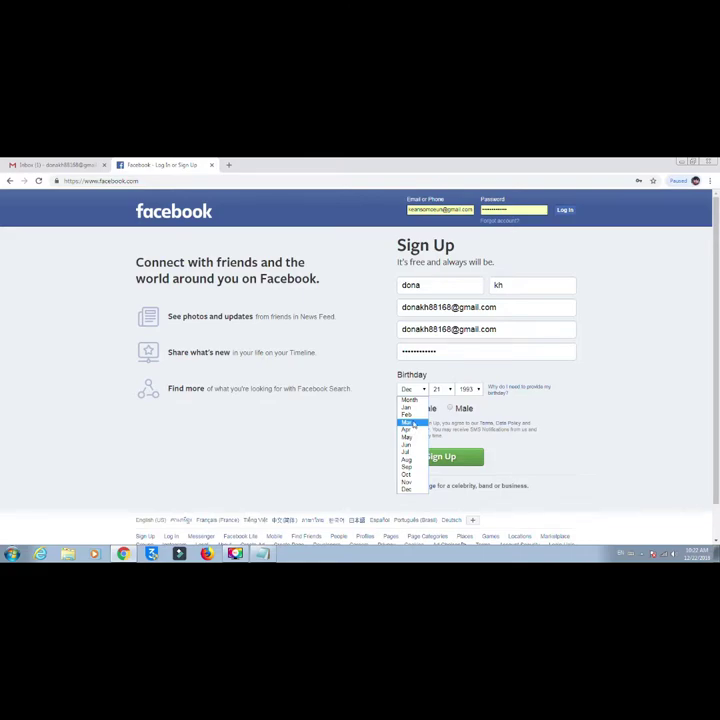
left_click(412, 424)
left_click(438, 389)
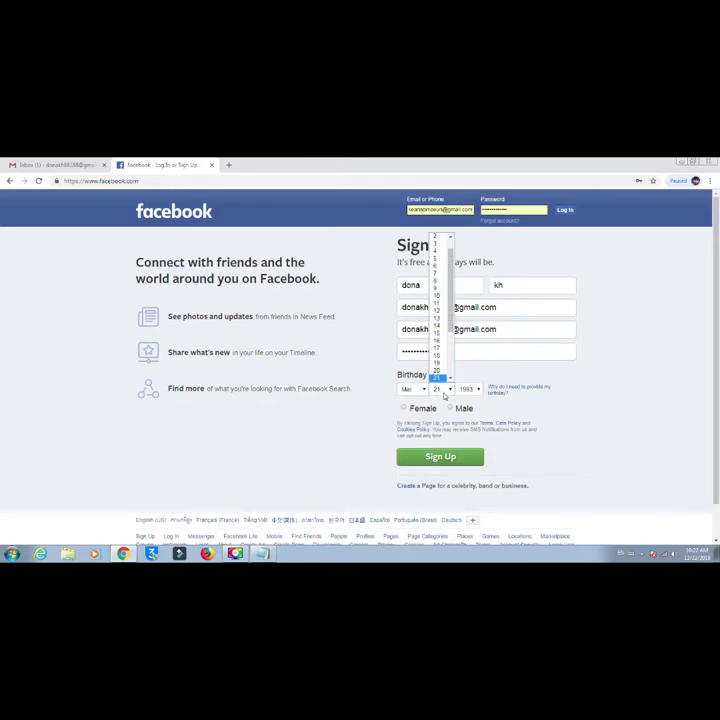
left_click(436, 334)
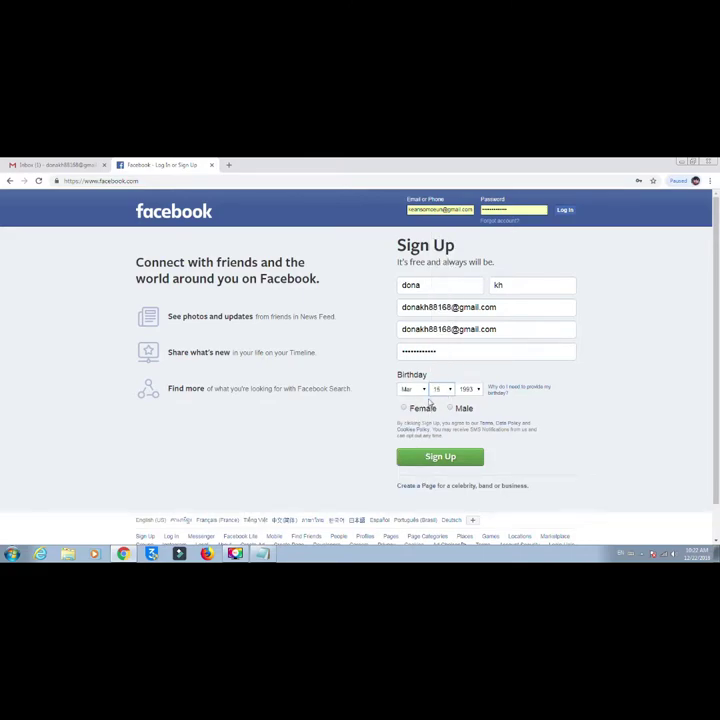
left_click(421, 388)
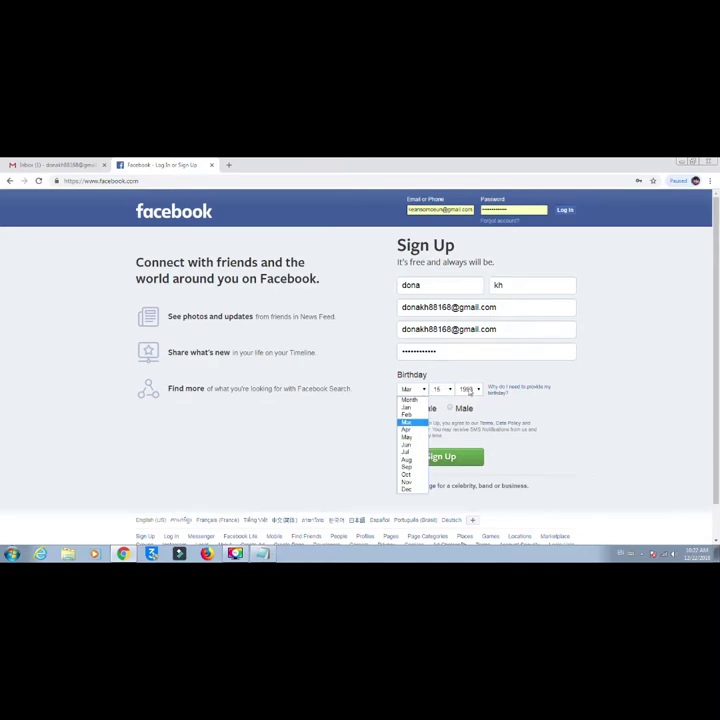
left_click(468, 389)
left_click(478, 380)
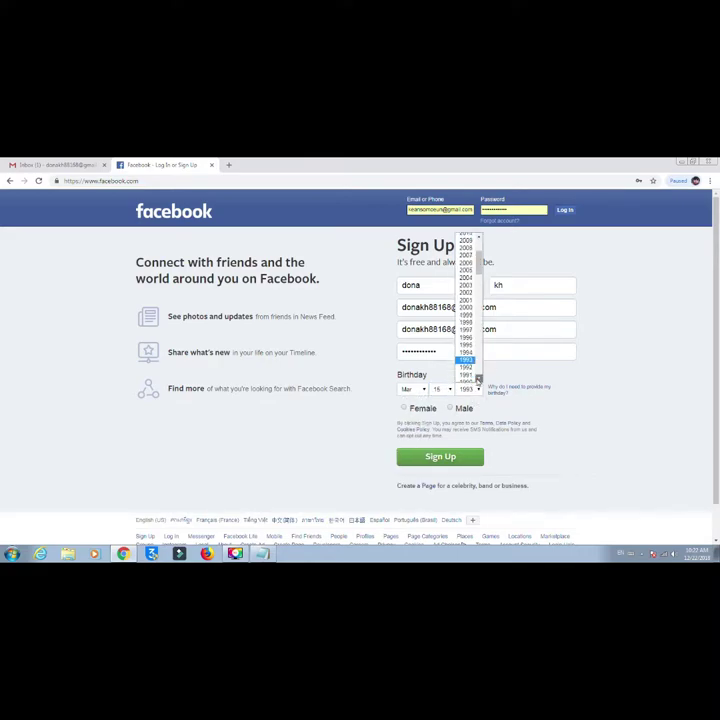
scroll(465, 308, "down", 3)
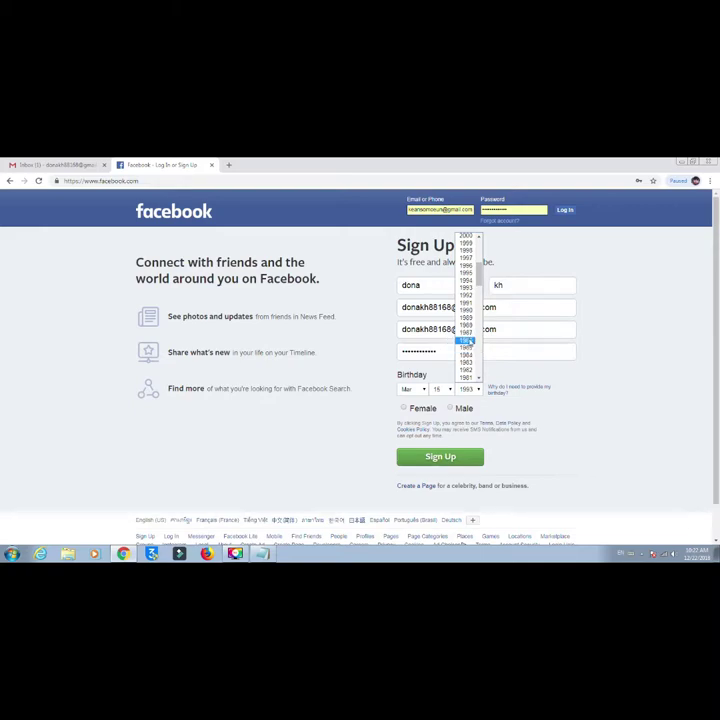
left_click(467, 341)
left_click(466, 436)
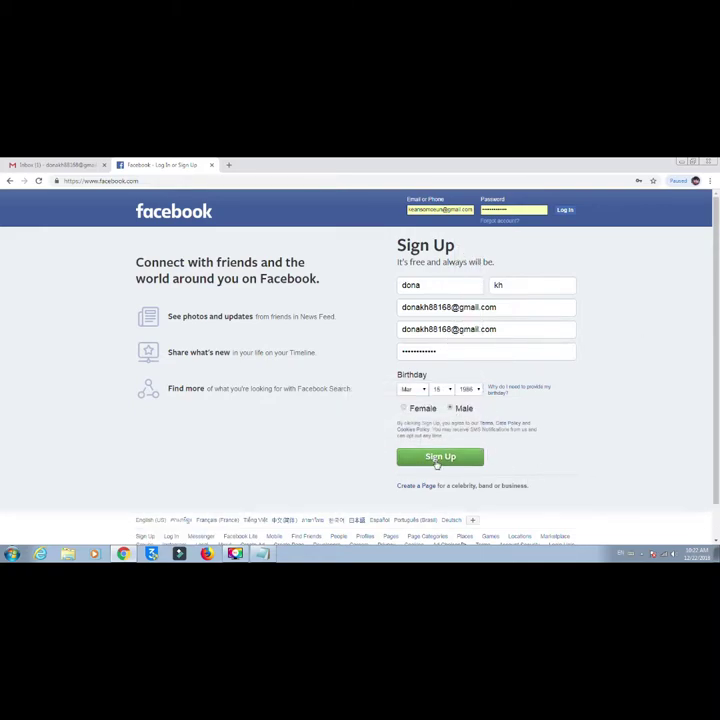
left_click(427, 462)
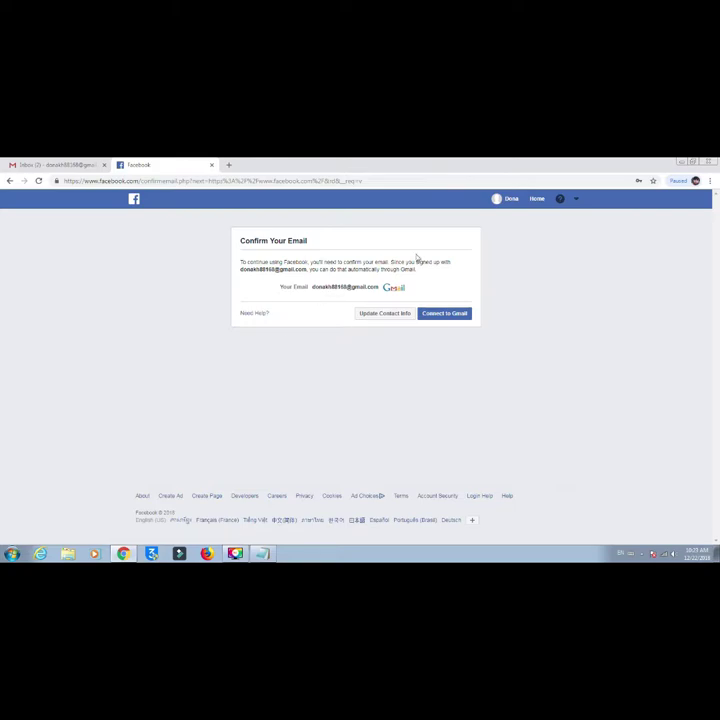
Confirm the email via Connect to Gmail, signing in with the Gmail address and password
left_click(443, 314)
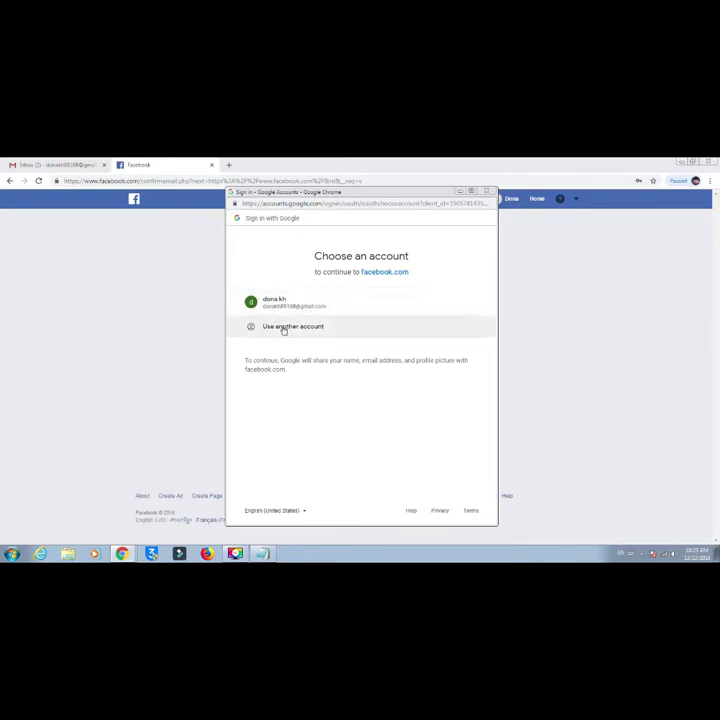
left_click(285, 327)
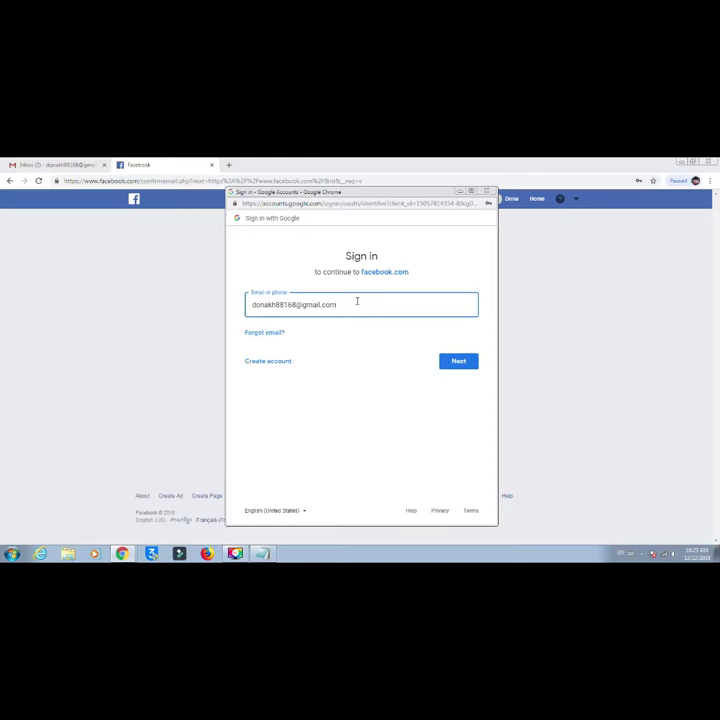
left_click(458, 362)
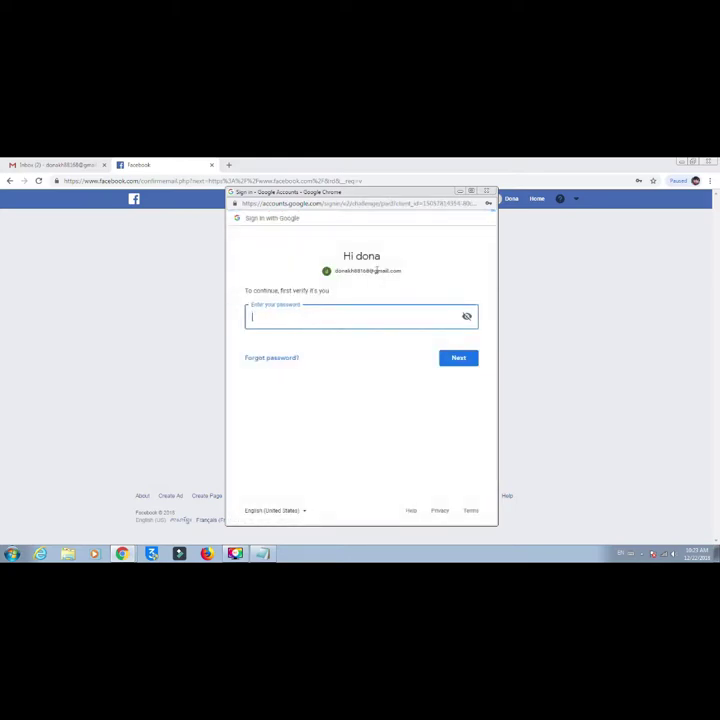
left_click(288, 316)
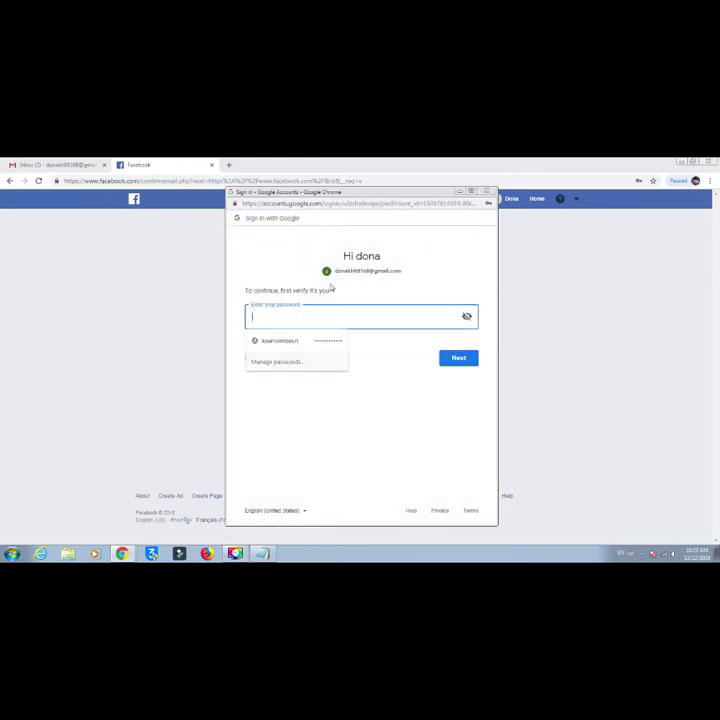
type("d")
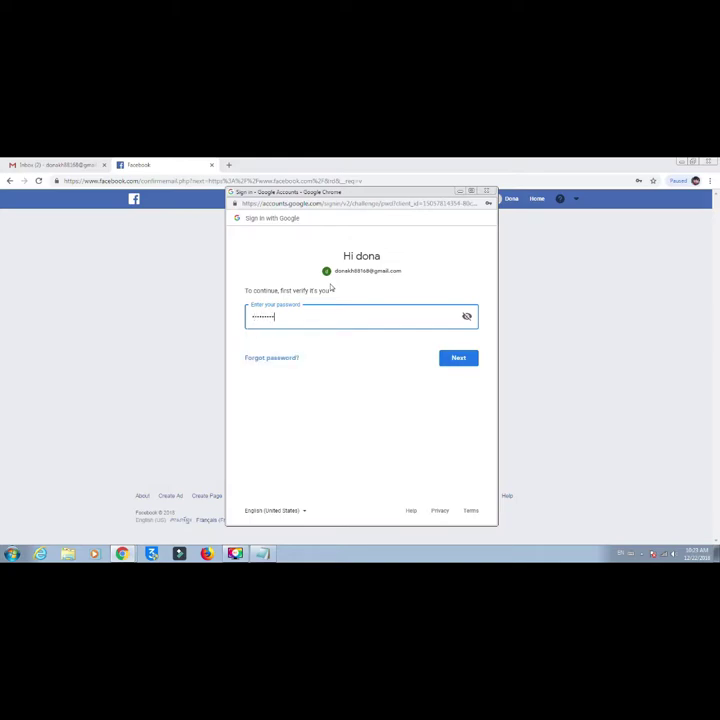
left_click(460, 360)
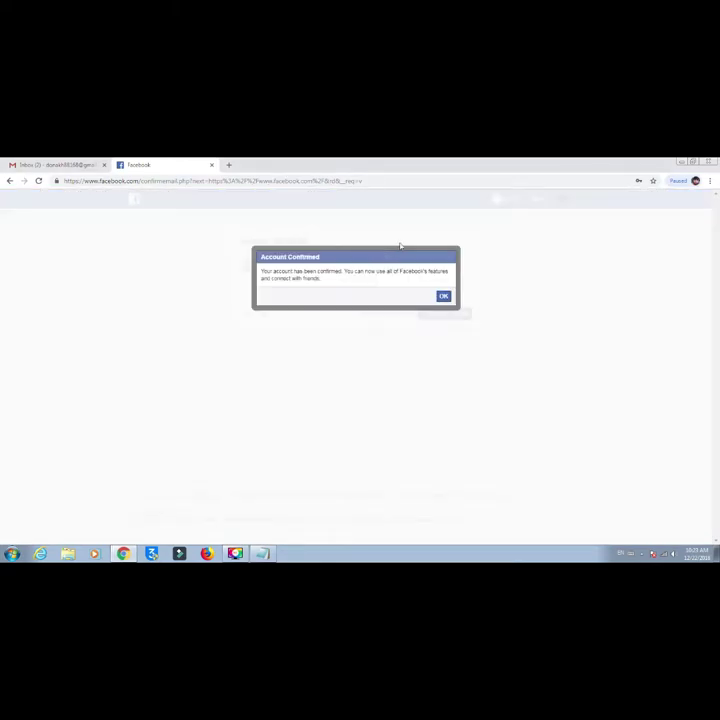
Dismiss Account Confirmed with OK and skip the Find Your Friends step
left_click(443, 297)
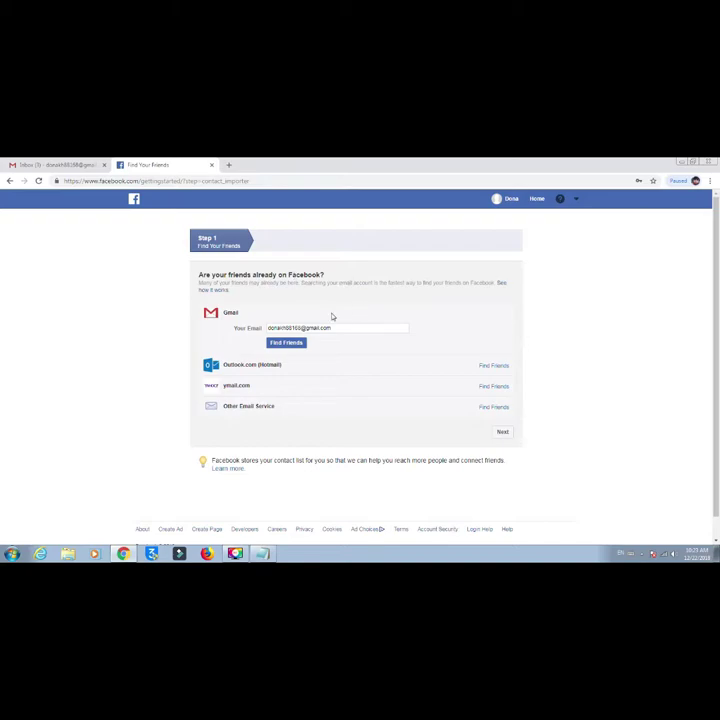
left_click(498, 431)
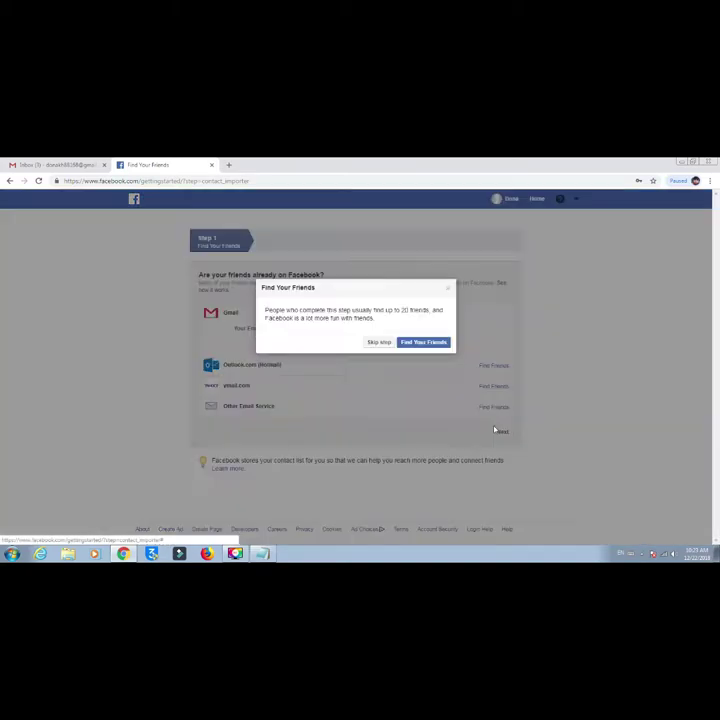
left_click(380, 342)
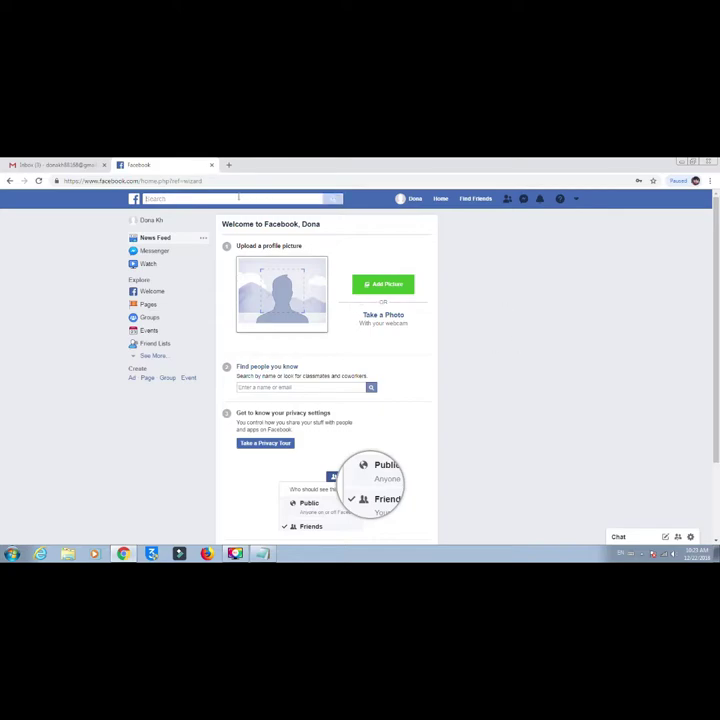
Search Facebook for 'hang meas tv' and open the results page
left_click(238, 197)
type("ha")
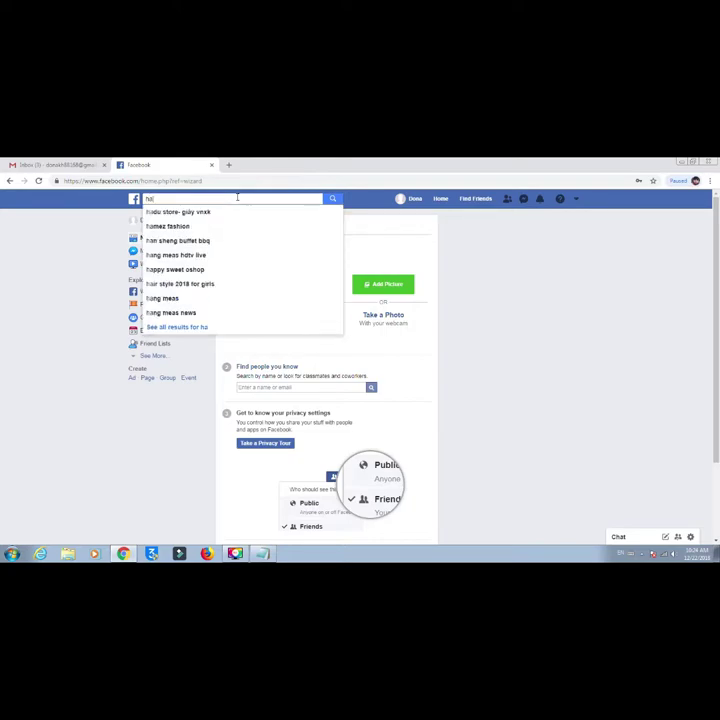
type("ng m")
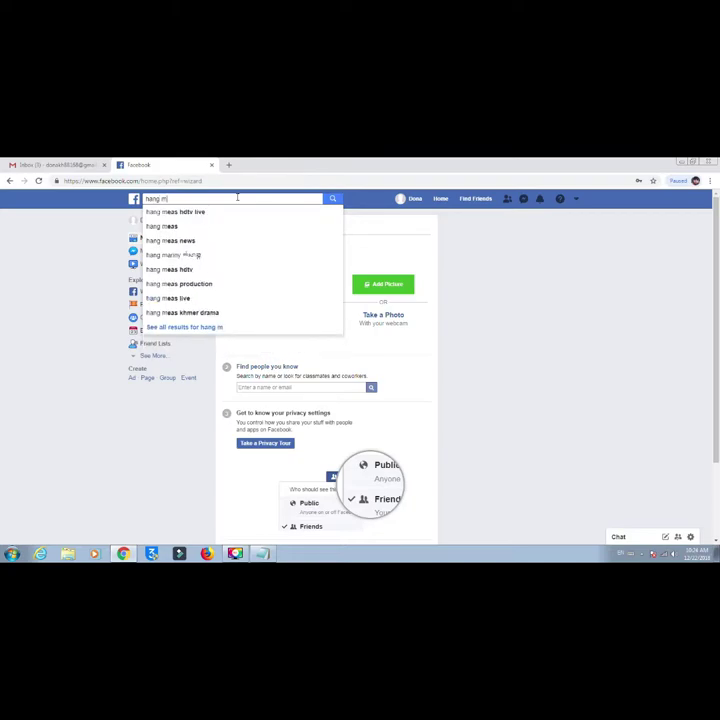
type("ea")
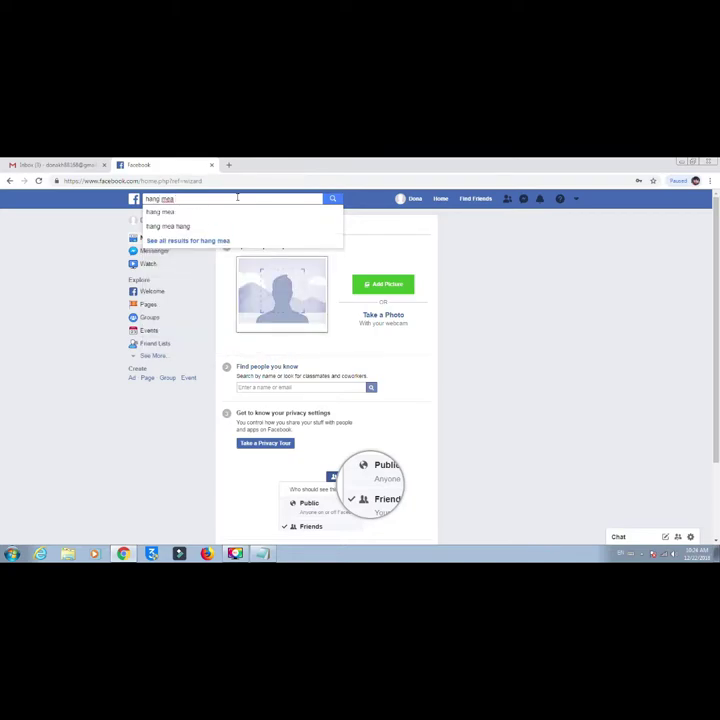
type("st")
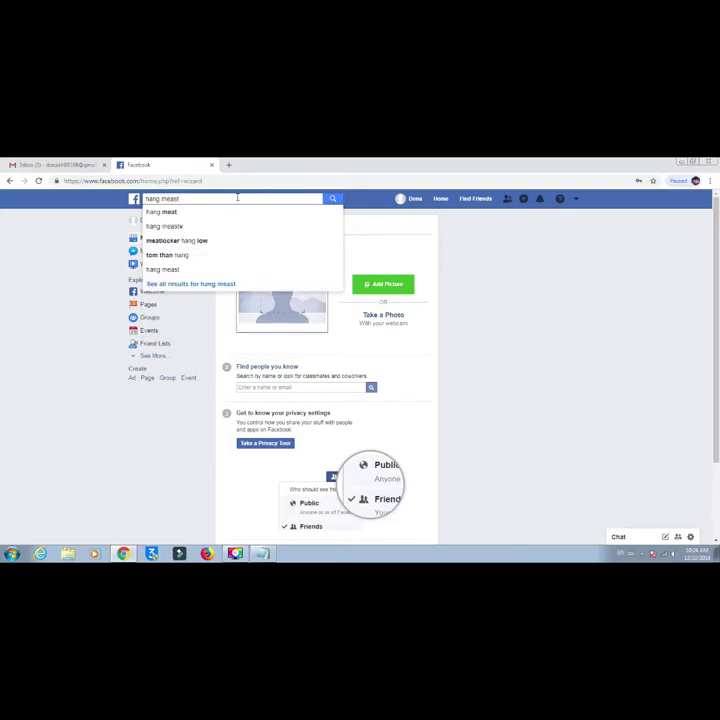
key("BackSpace")
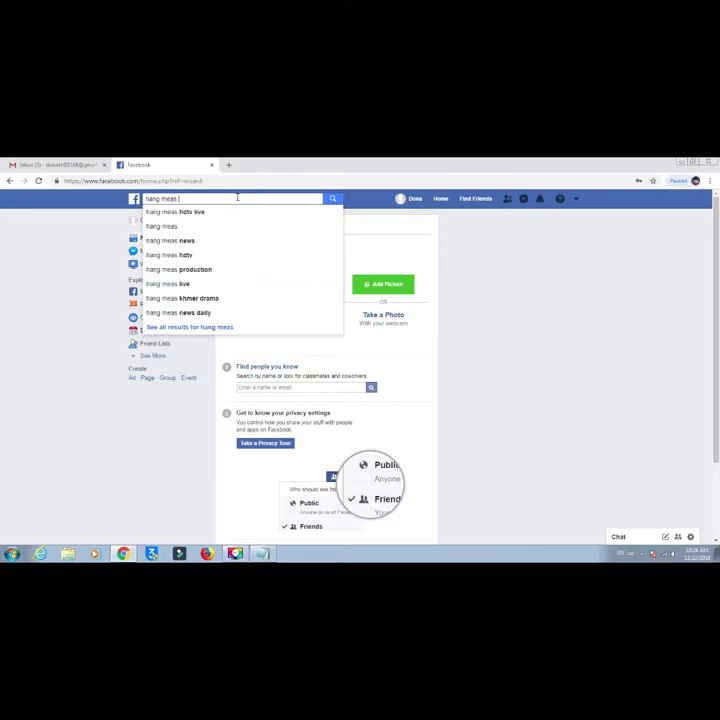
type("tv")
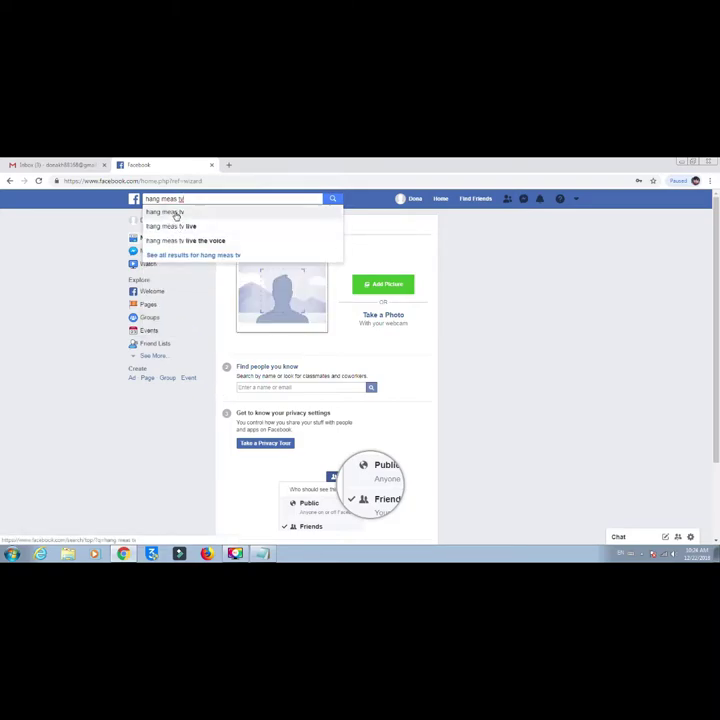
left_click(184, 213)
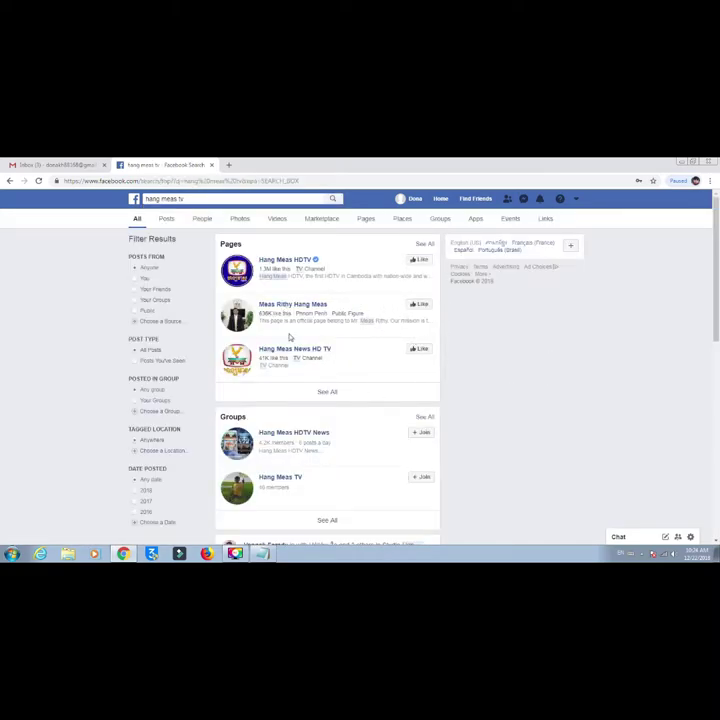
Open the Hang Meas HDTV page and Like it under the cover video
left_click(285, 262)
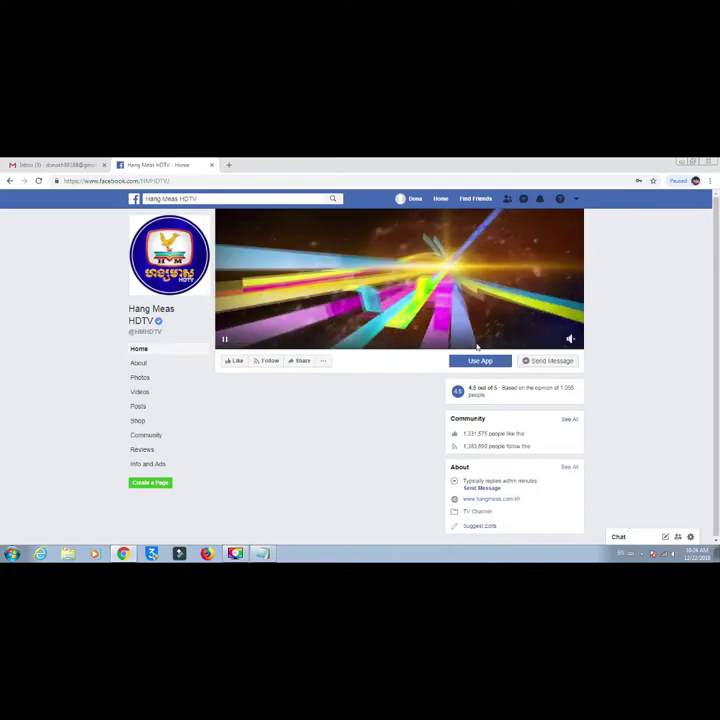
scroll(477, 347, "down", 3)
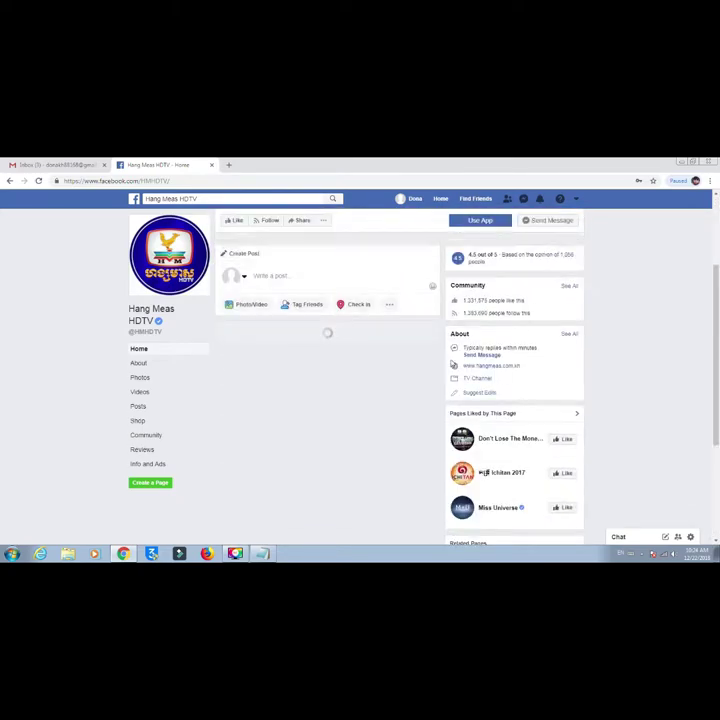
scroll(452, 366, "down", 2)
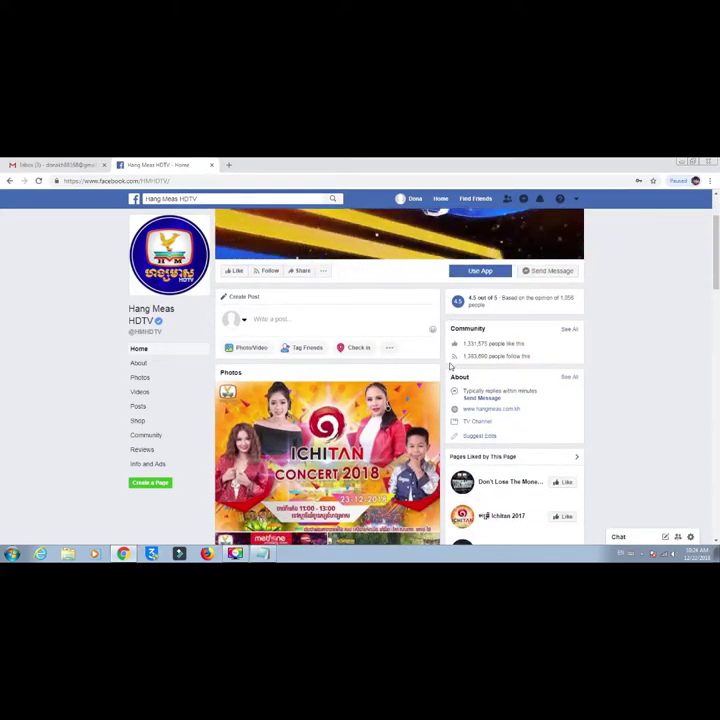
scroll(450, 366, "down", 2)
scroll(380, 372, "up", 3)
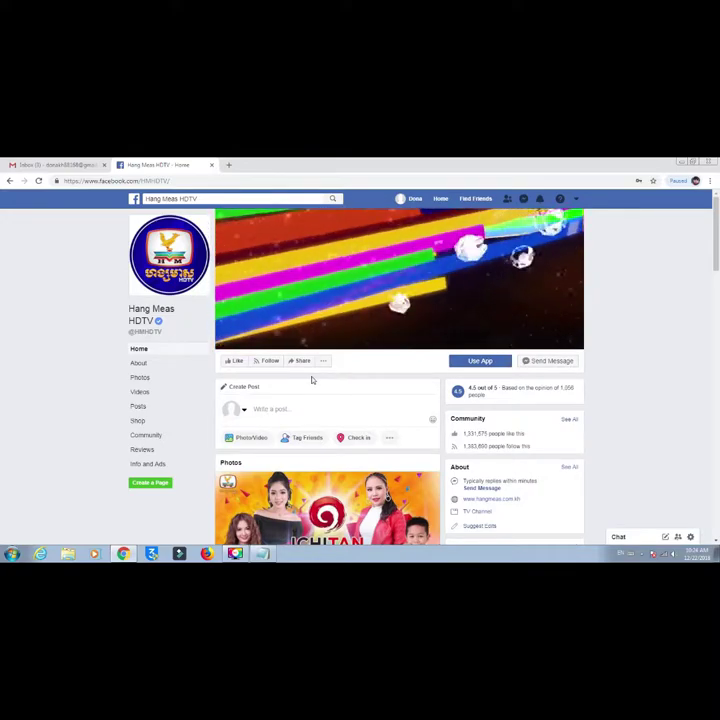
left_click(232, 362)
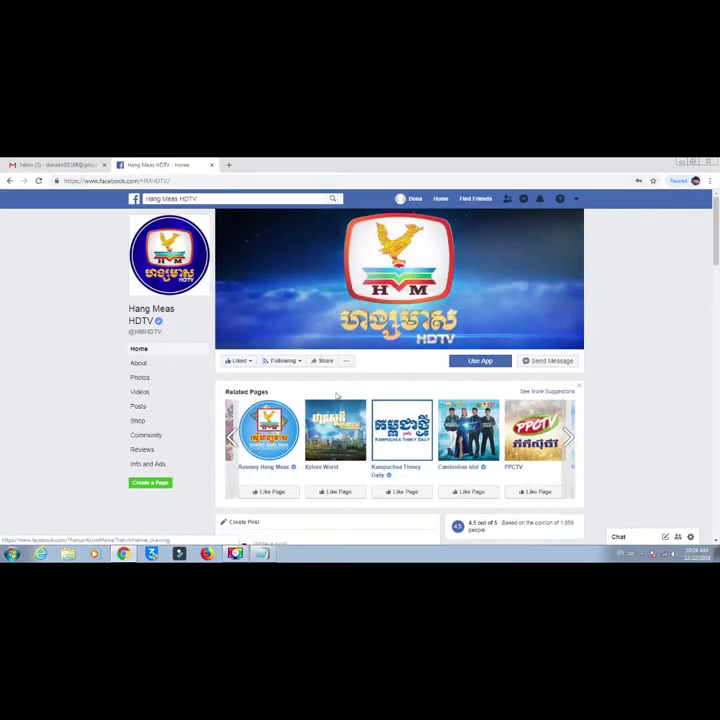
scroll(337, 397, "down", 2)
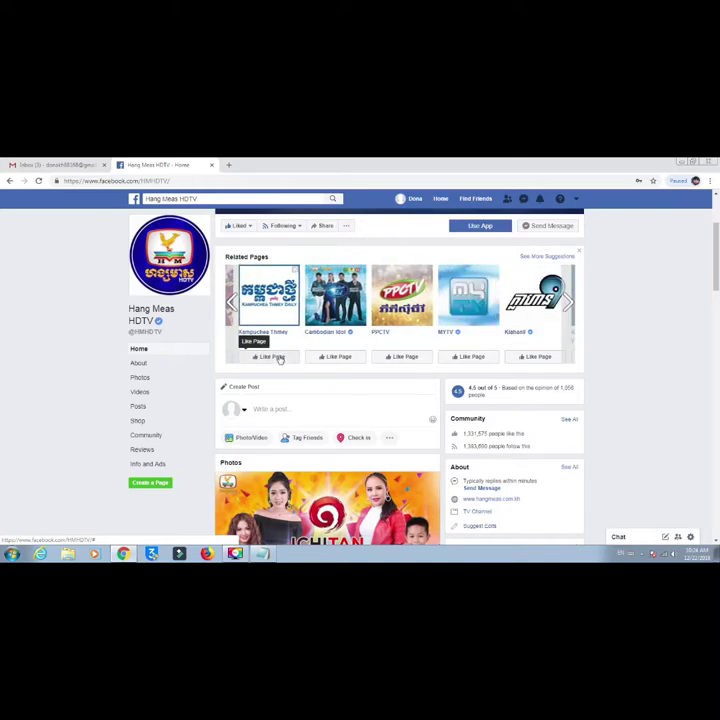
Like each Related Pages card in turn, including Sabay News, Sunday Production and MasterChef Khmer
left_click(279, 357)
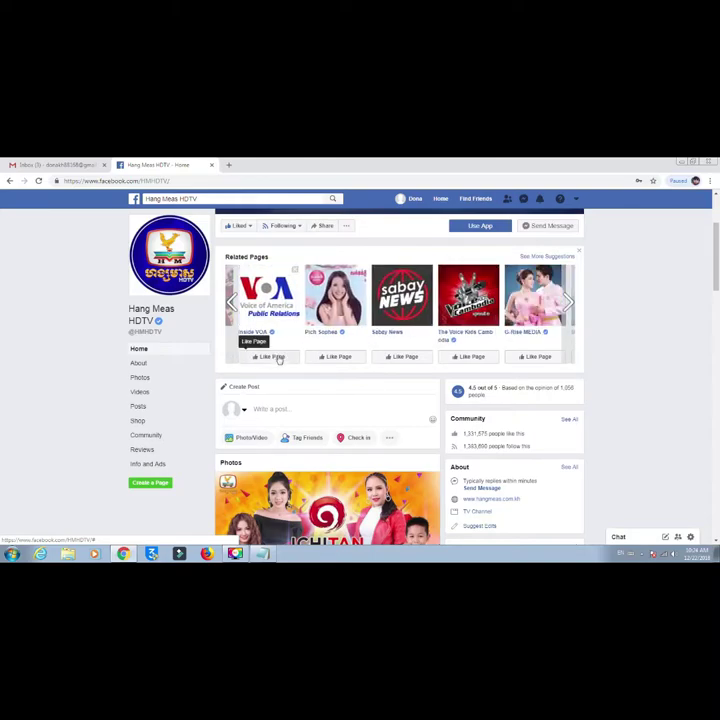
left_click(279, 358)
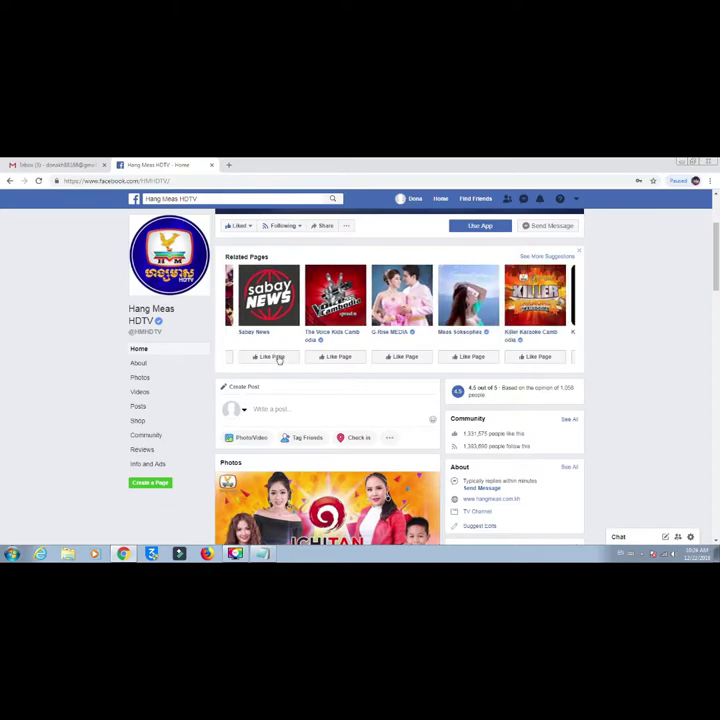
left_click(279, 358)
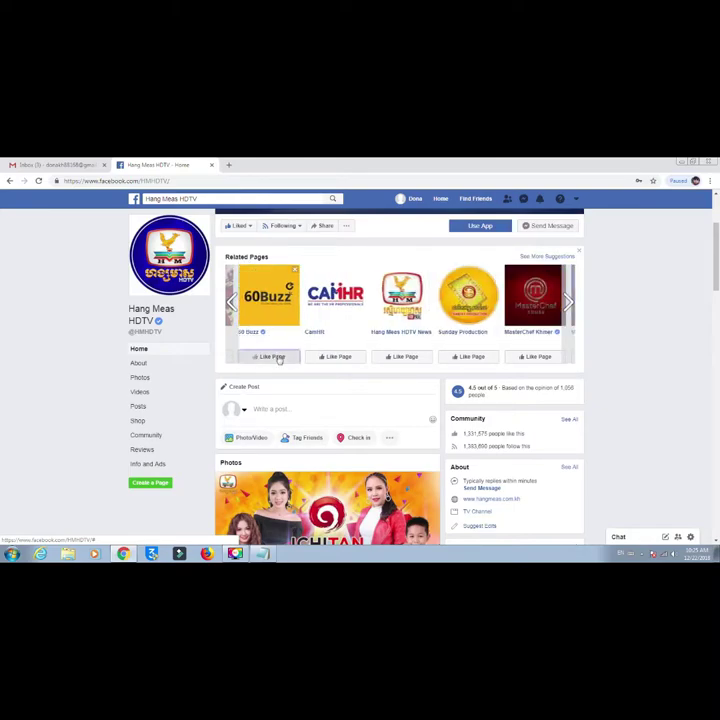
left_click(279, 357)
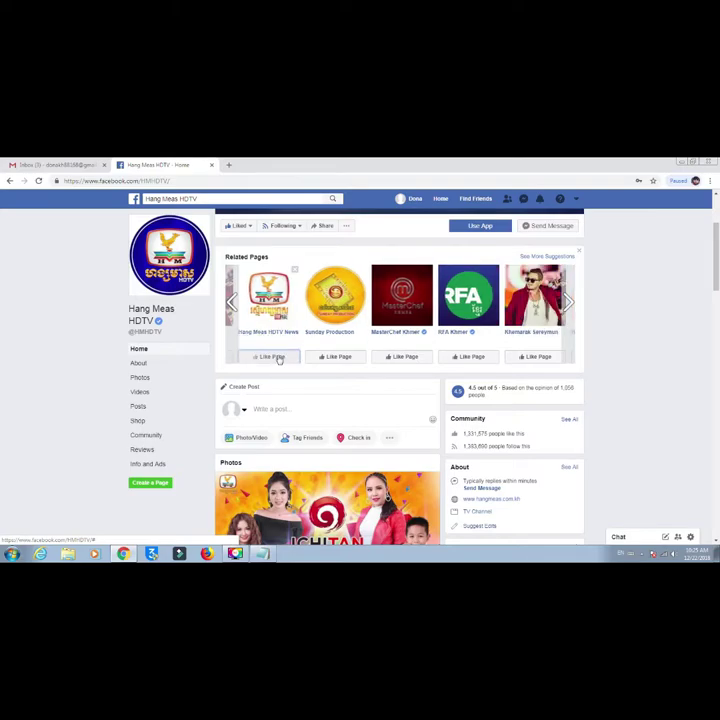
left_click(279, 357)
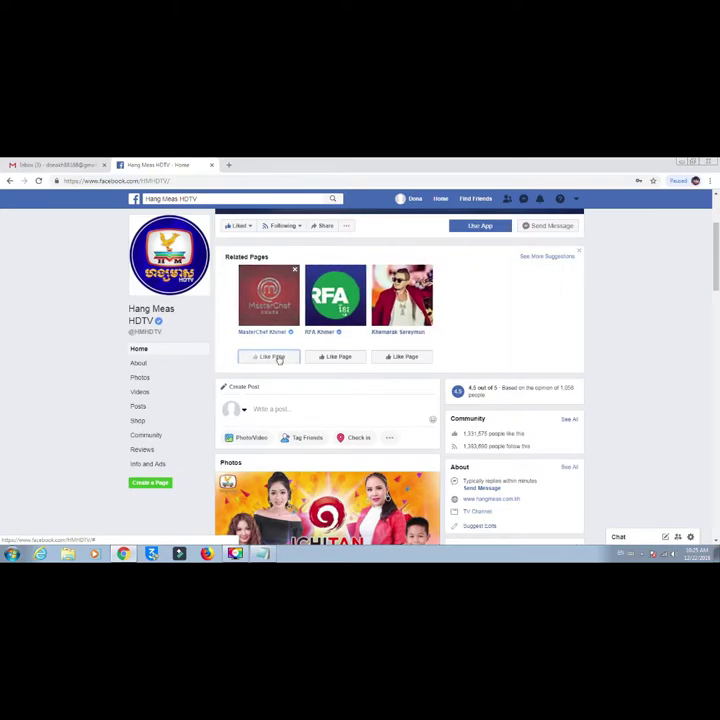
left_click(279, 357)
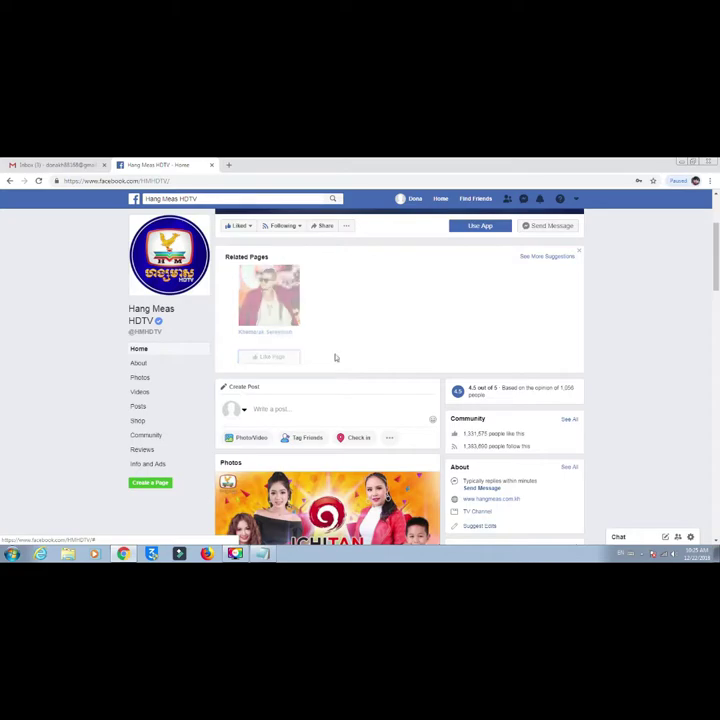
scroll(335, 357, "down", 5)
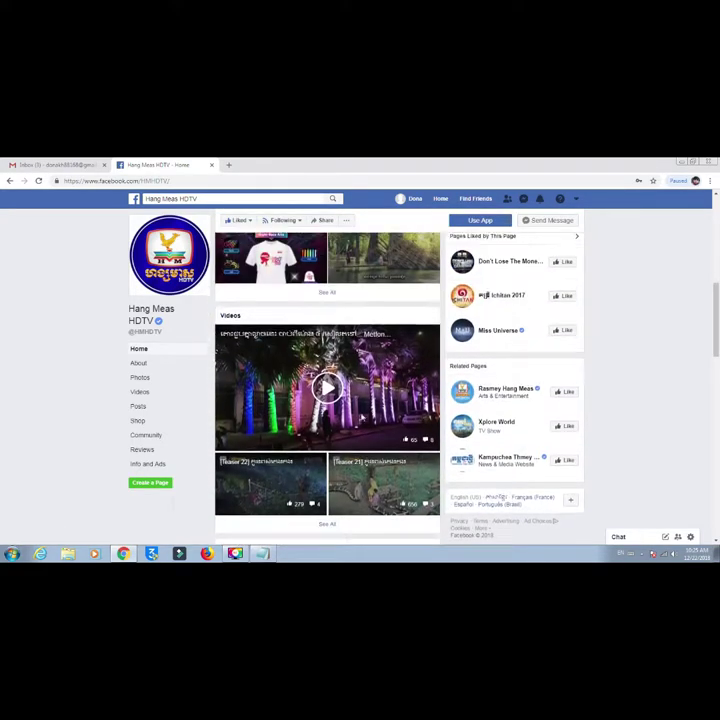
scroll(437, 250, "up", 5)
scroll(437, 250, "up", 3)
scroll(437, 250, "down", 3)
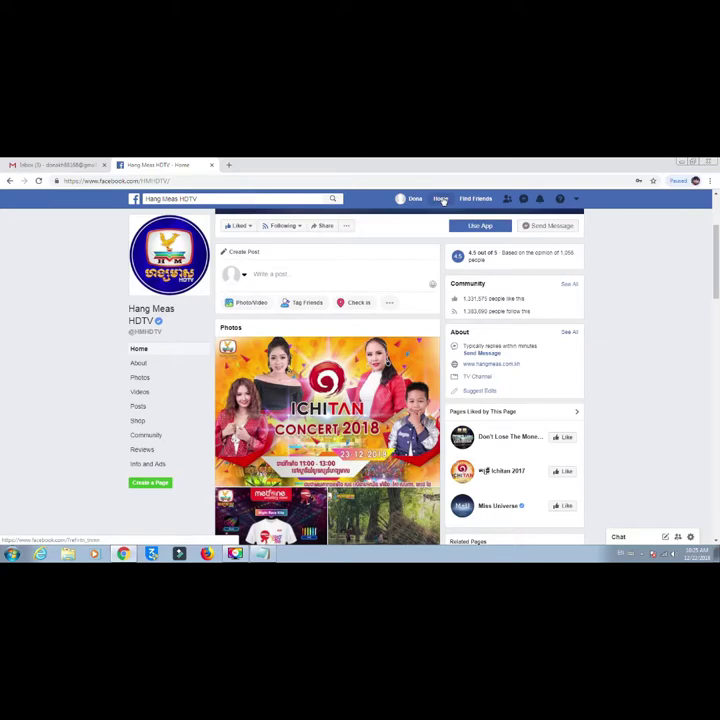
Open the News Feed and scroll through posts from The Phnom Penh Post, CamHR and other liked pages
left_click(441, 199)
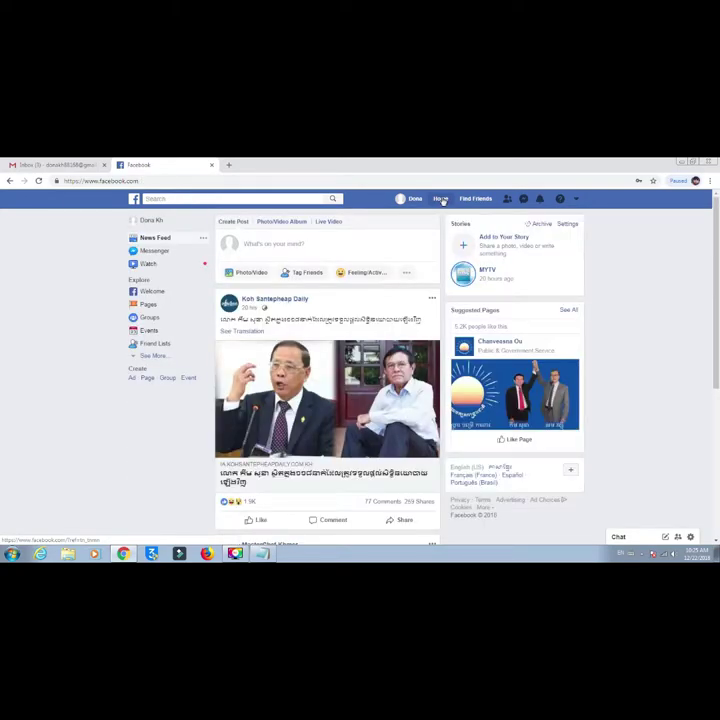
scroll(314, 343, "down", 3)
scroll(321, 345, "down", 1)
scroll(321, 345, "down", 2)
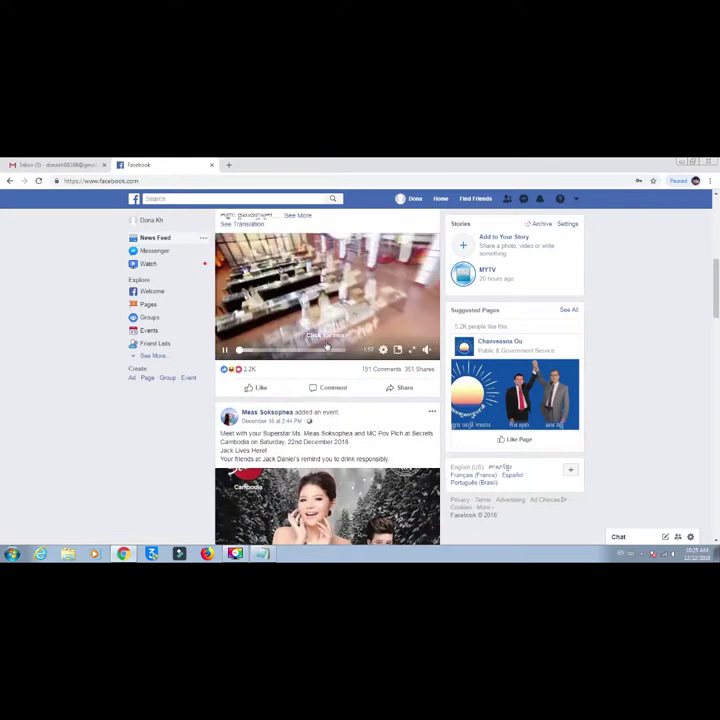
scroll(321, 345, "down", 3)
scroll(335, 340, "down", 1)
scroll(335, 340, "down", 2)
scroll(335, 340, "down", 4)
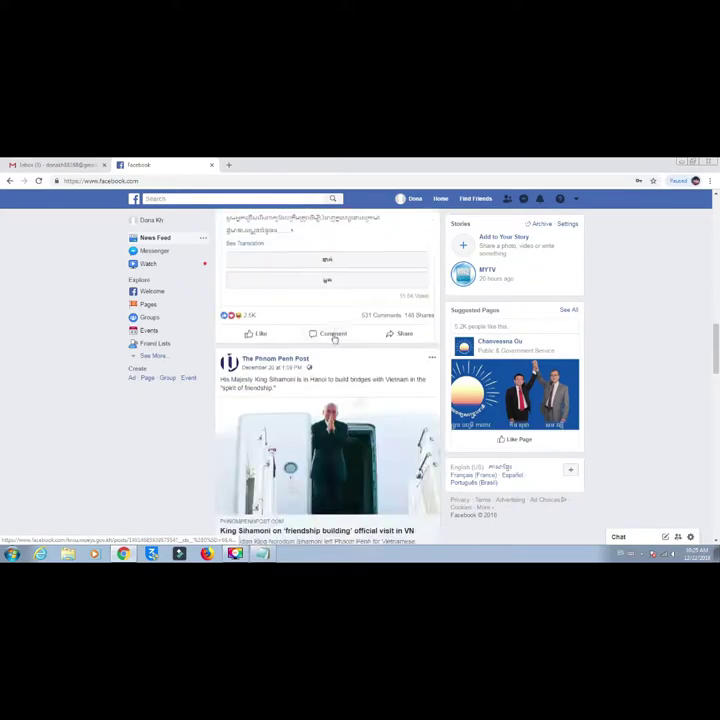
scroll(336, 340, "down", 3)
scroll(336, 340, "down", 4)
scroll(345, 342, "down", 3)
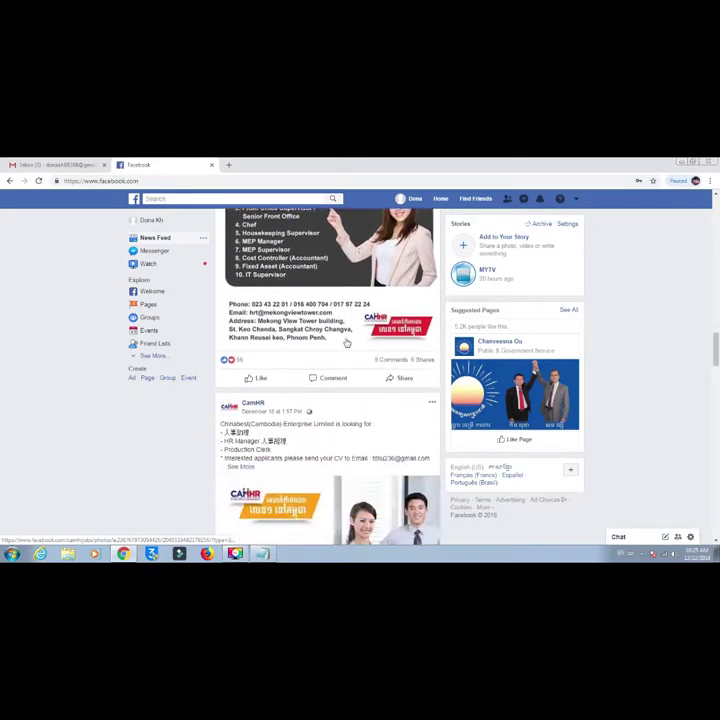
scroll(345, 342, "down", 3)
scroll(349, 343, "down", 1)
scroll(350, 344, "down", 3)
scroll(350, 345, "down", 3)
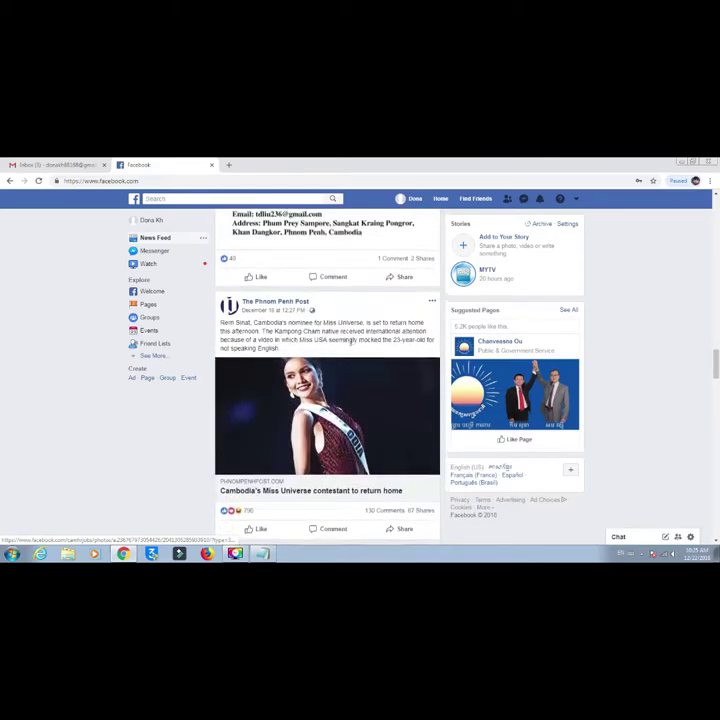
scroll(351, 346, "down", 4)
scroll(352, 342, "down", 1)
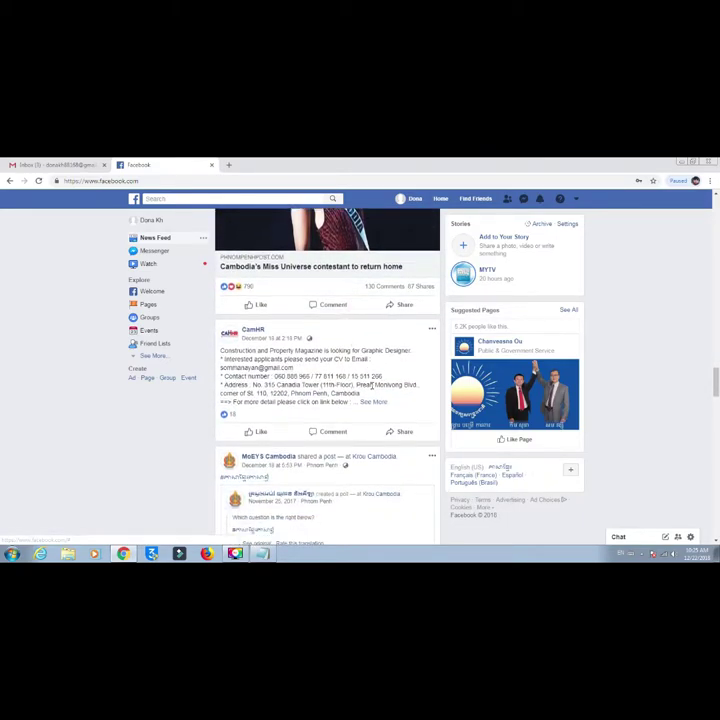
scroll(352, 384, "down", 4)
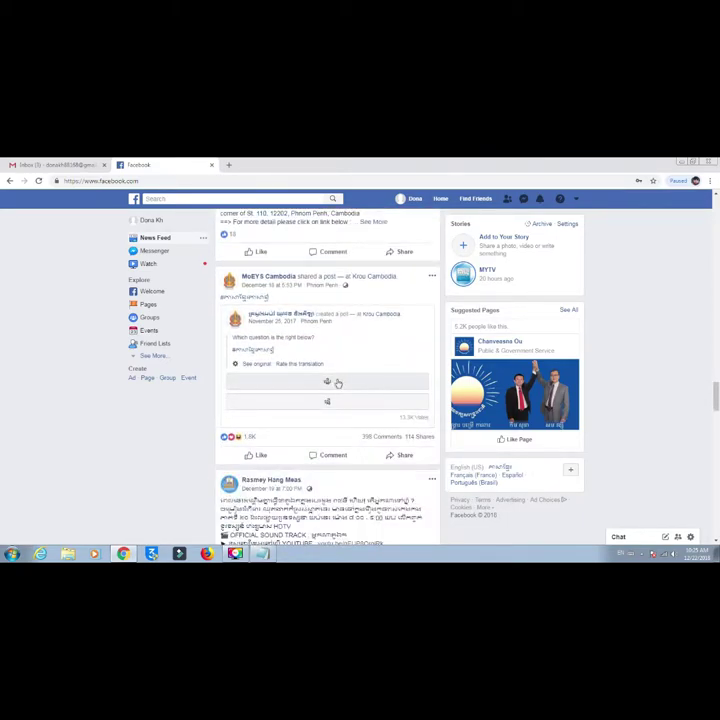